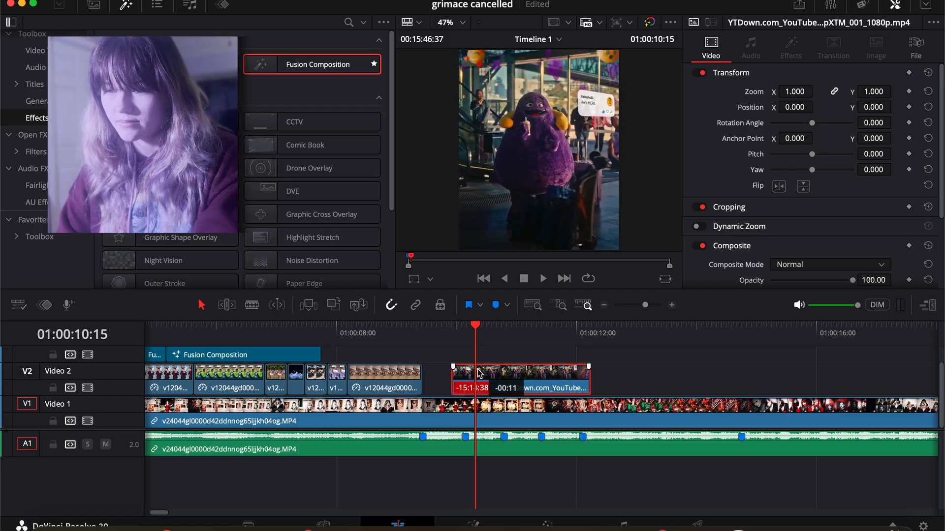
Step: Set the selected Video 2 clip's retime process to Optical Flow, motion estimation to Enhanced Better and scaling to Fill
left_click(426, 334)
key("space")
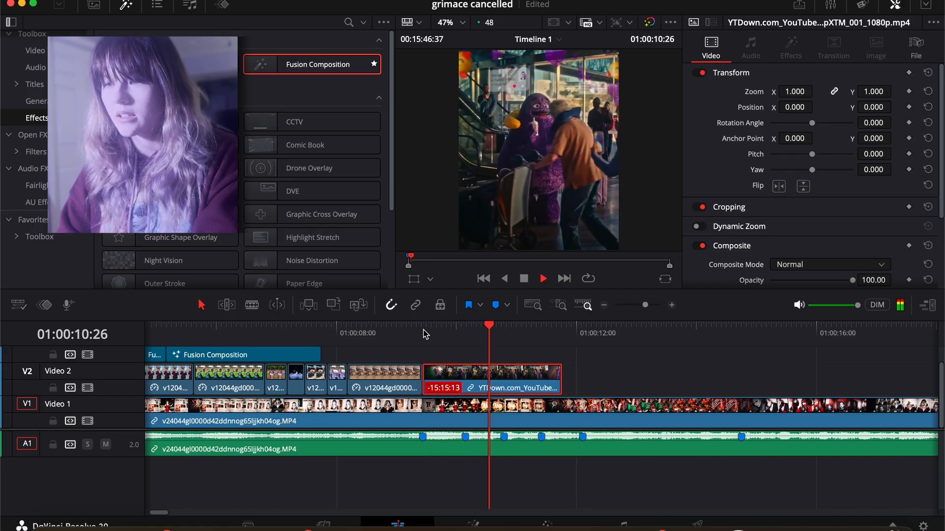
left_click(424, 334)
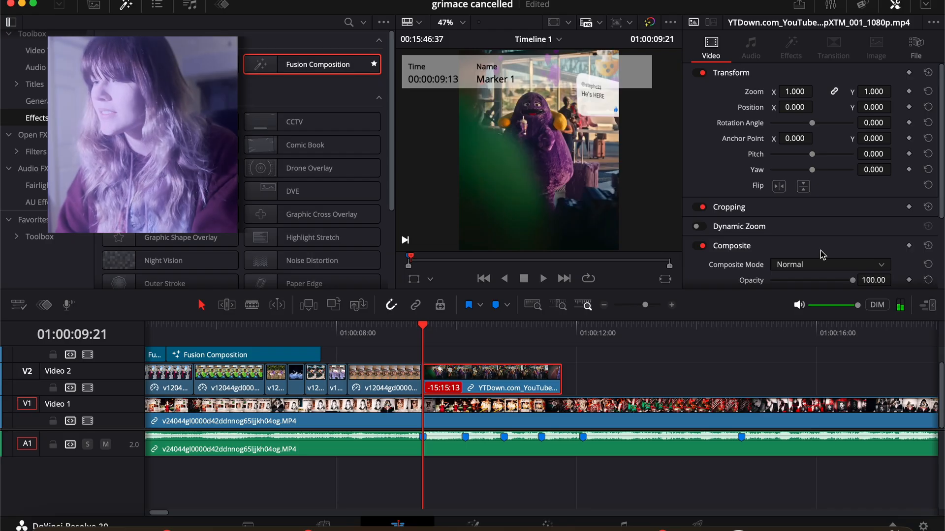
left_click_drag(941, 109, 943, 227)
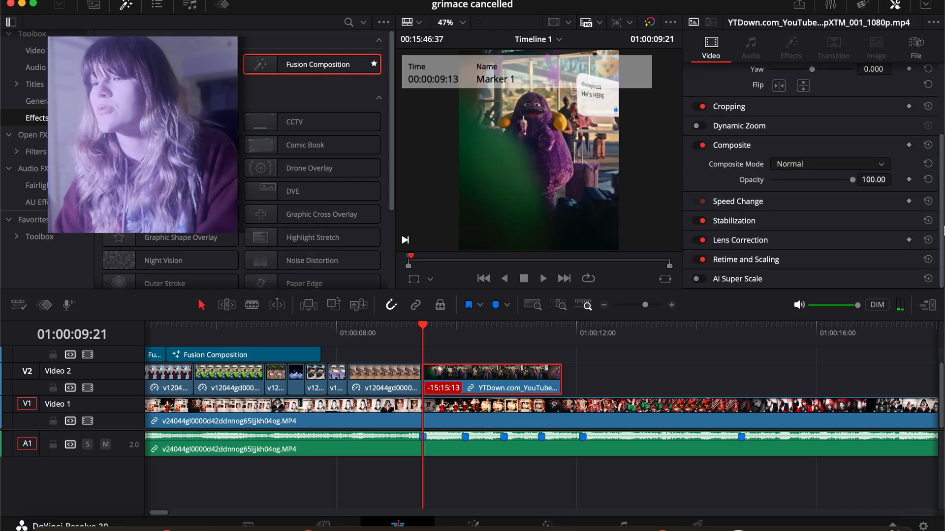
left_click(759, 260)
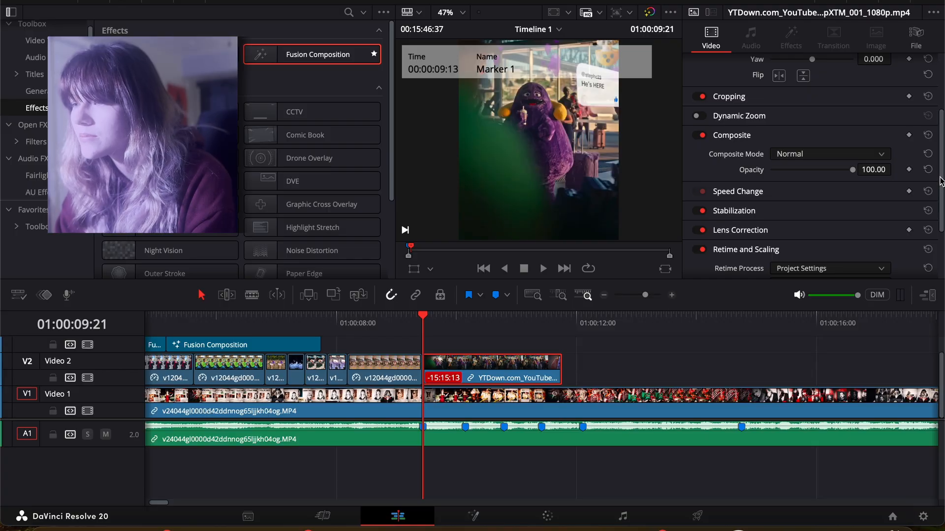
left_click_drag(941, 181, 928, 246)
left_click(829, 186)
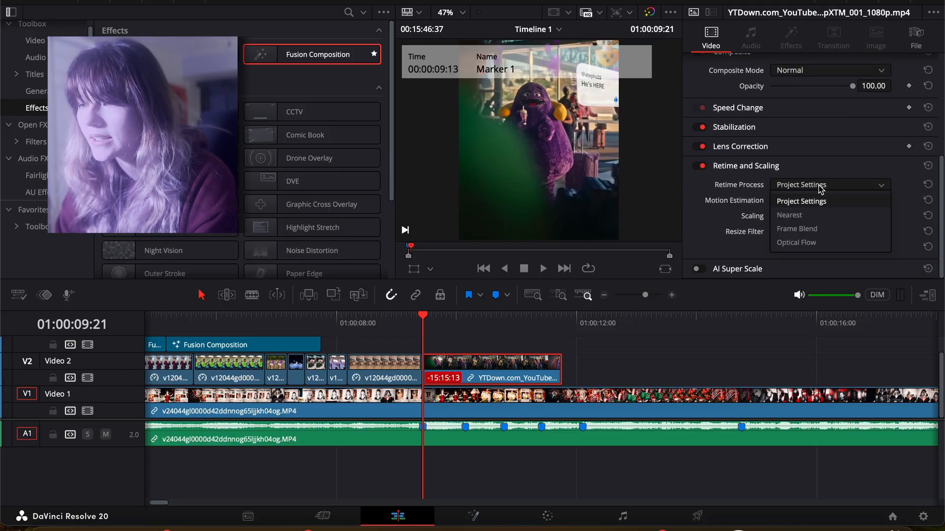
left_click(807, 242)
left_click(807, 201)
left_click(803, 271)
left_click(808, 216)
left_click(797, 274)
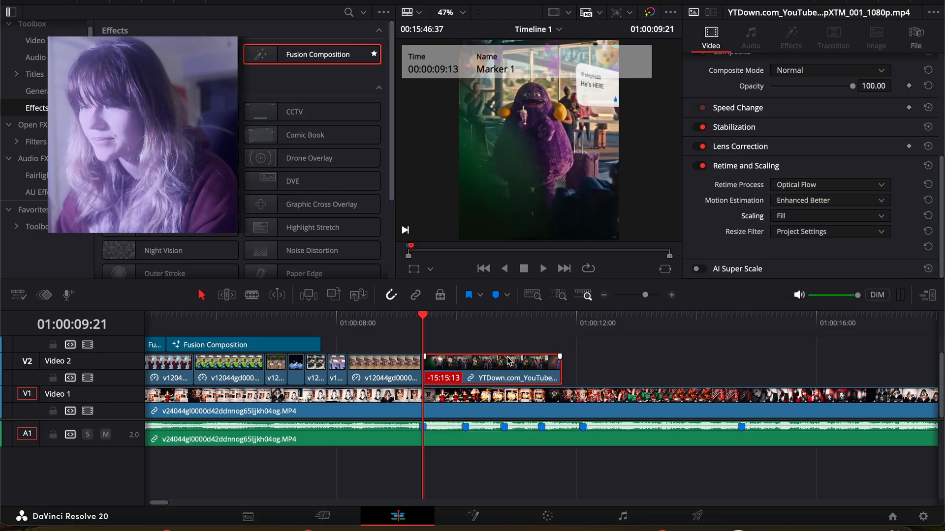
Step: Slow the selected clip down by setting its speed change to 4 frames per second
left_click(738, 108)
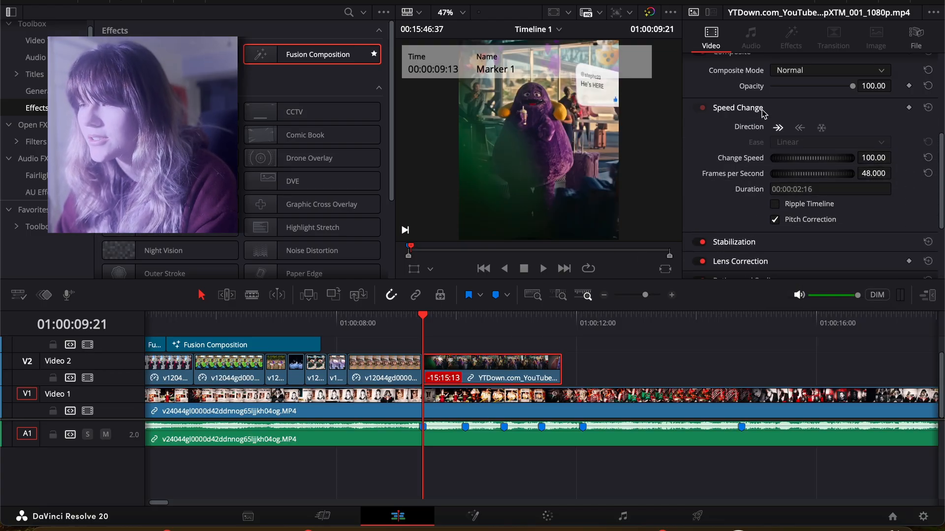
left_click(874, 173)
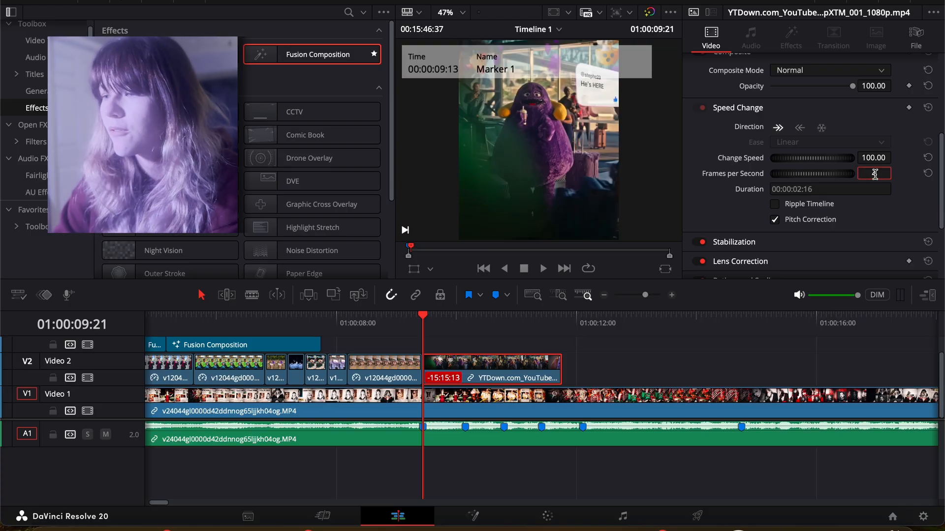
type("4")
key("Return")
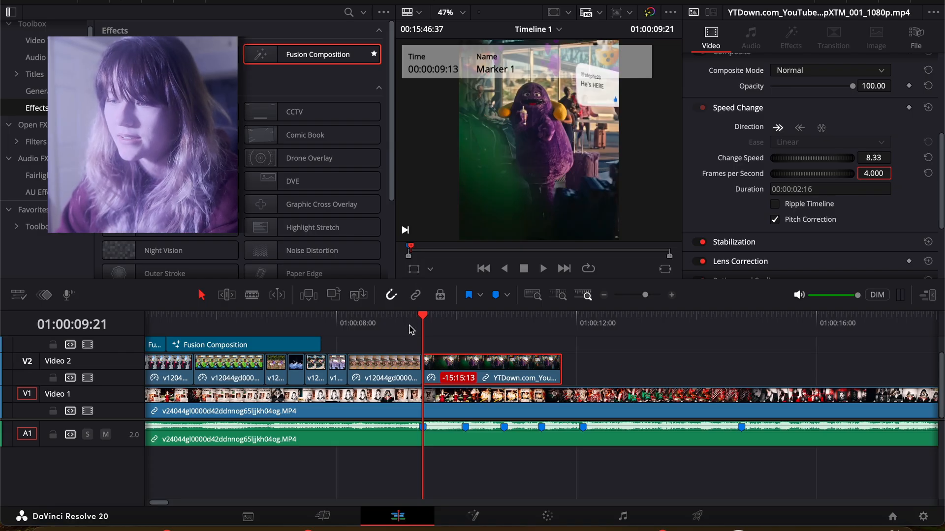
Step: Preview the slowed clip from the first beat marker and trim its end to the second beat marker
left_click(412, 329)
key("space")
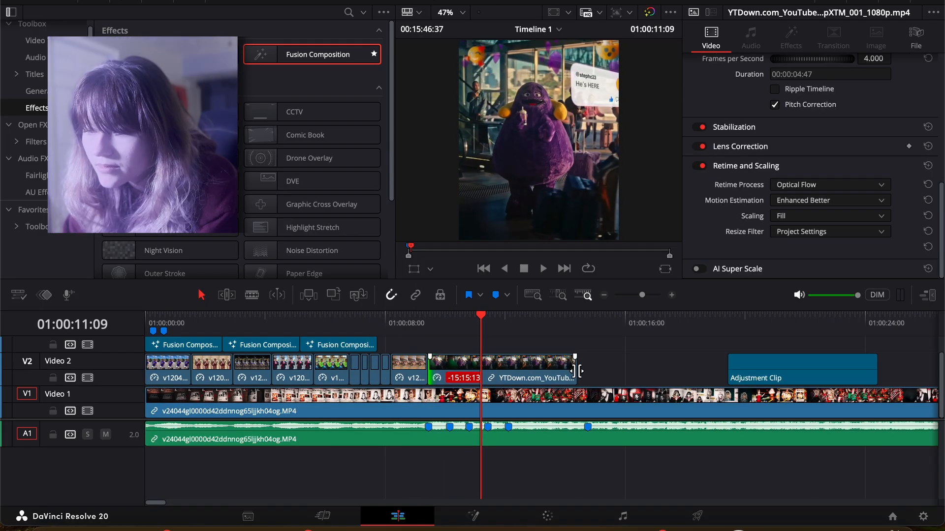
left_click_drag(576, 370, 452, 370)
left_click(437, 329)
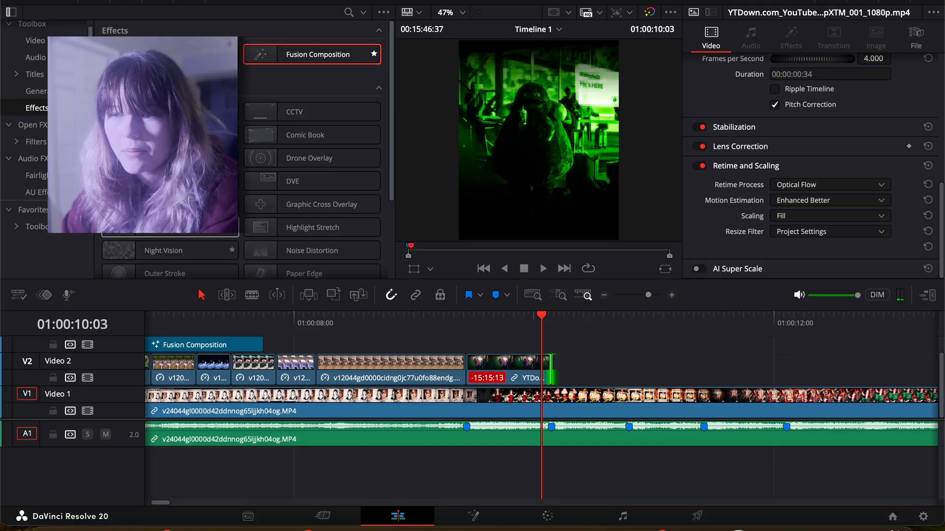
Step: Add an adjustment clip above the slowed clip, starting at the first beat marker, and trim it to the same length
left_click_drag(167, 54, 470, 331)
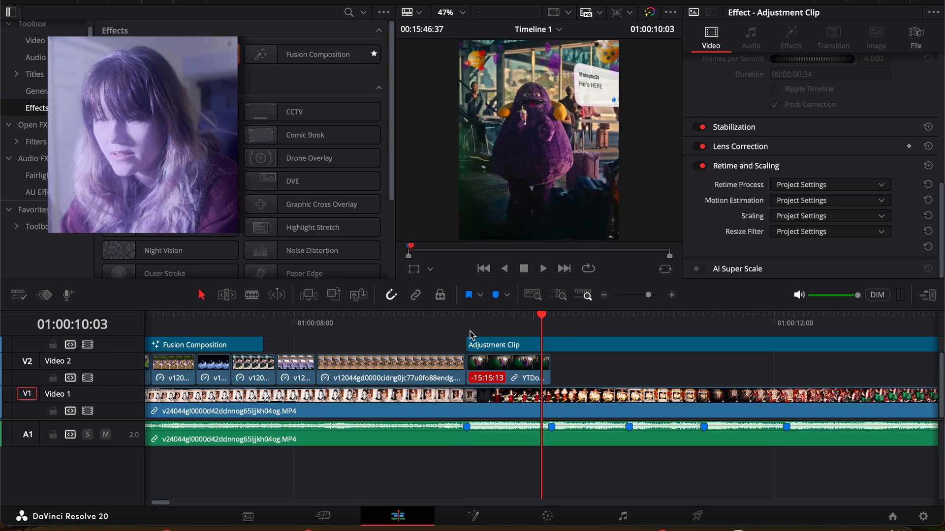
left_click(601, 295)
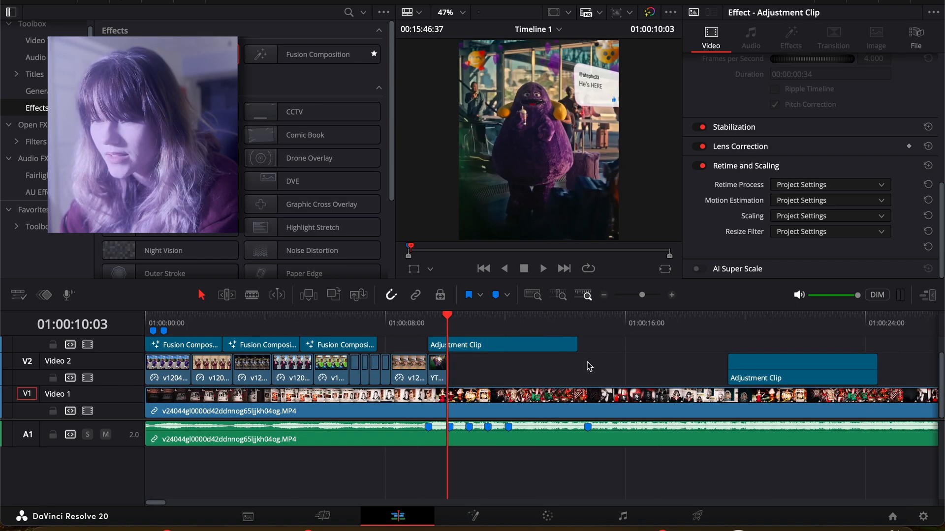
left_click_drag(576, 346, 470, 347)
left_click(672, 296)
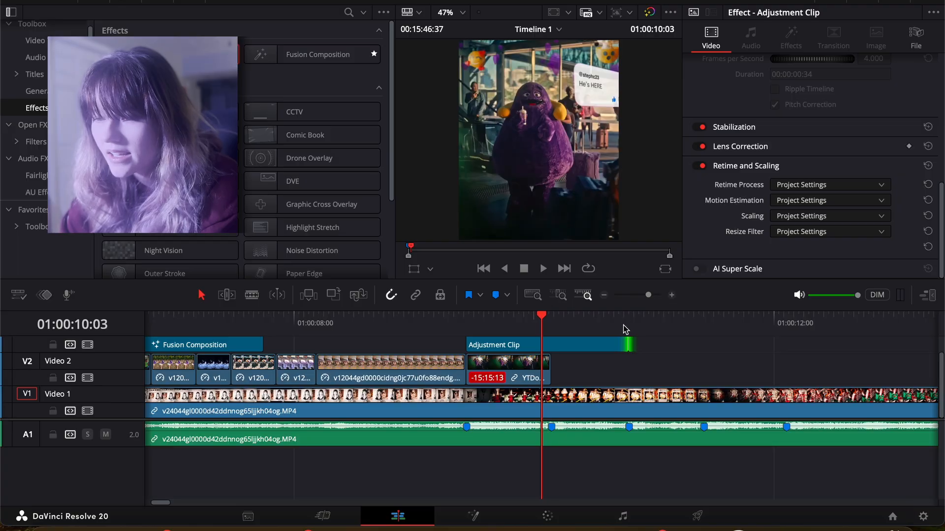
left_click_drag(622, 341, 547, 340)
left_click(497, 344)
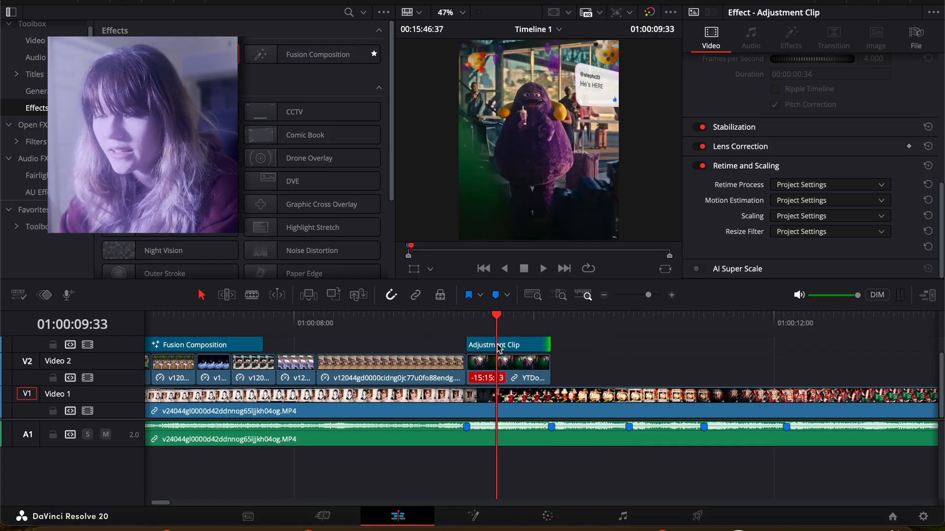
right_click(498, 347)
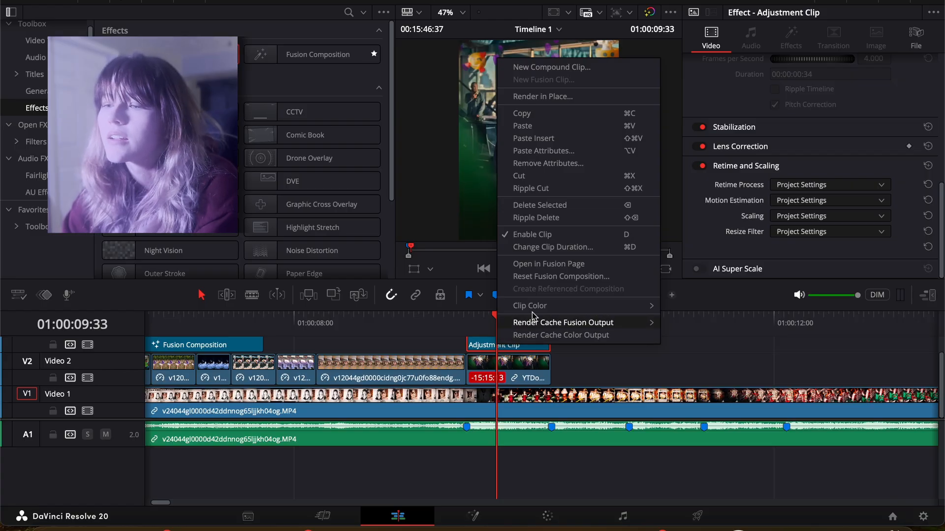
left_click(553, 266)
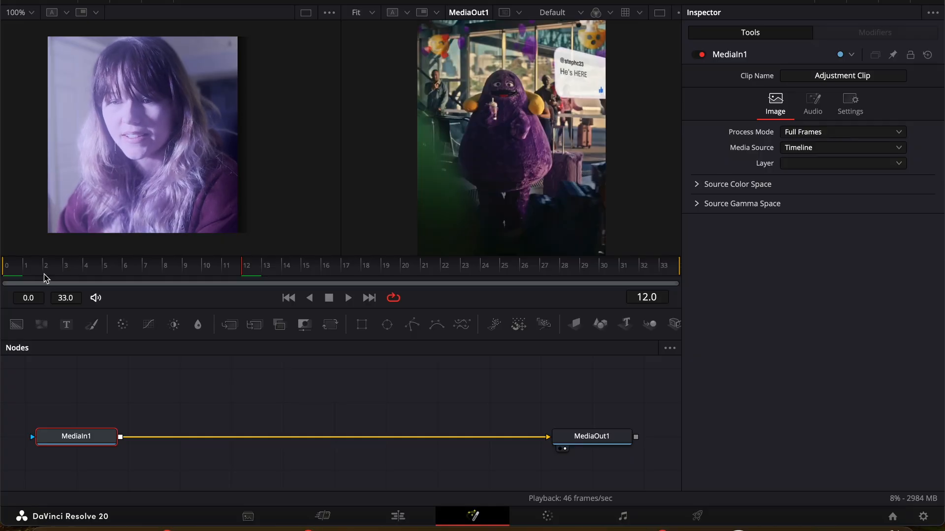
left_click(17, 277)
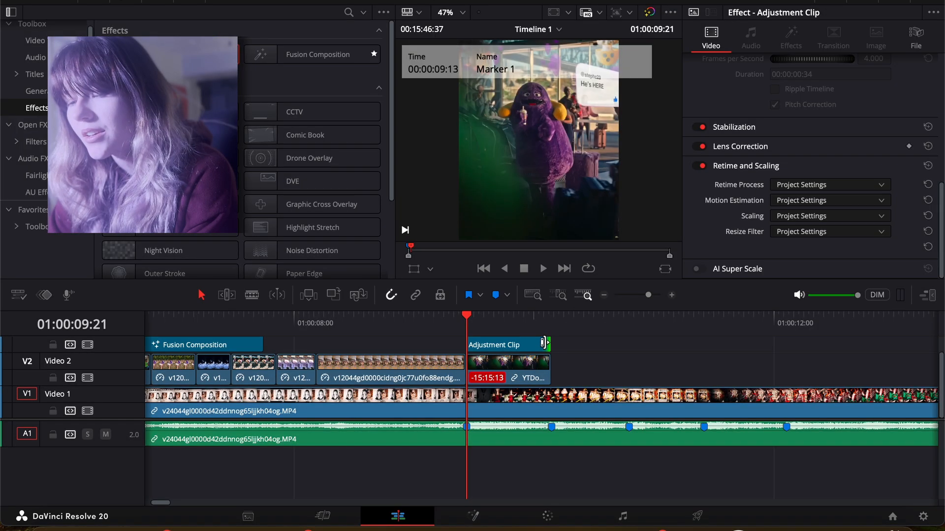
Step: Extend the adjustment clip's end to just past the fifth beat marker and open the clip in the Fusion page
left_click_drag(550, 345, 805, 365)
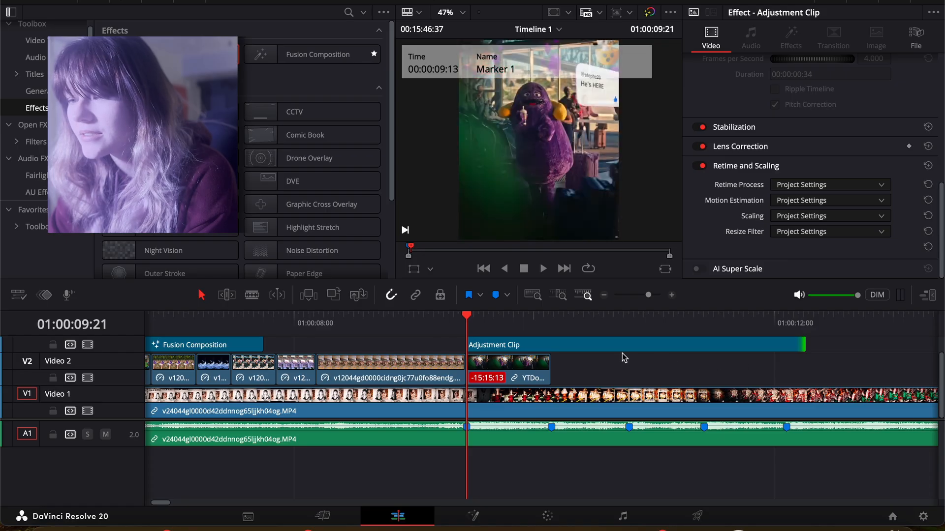
left_click(623, 347)
right_click(623, 349)
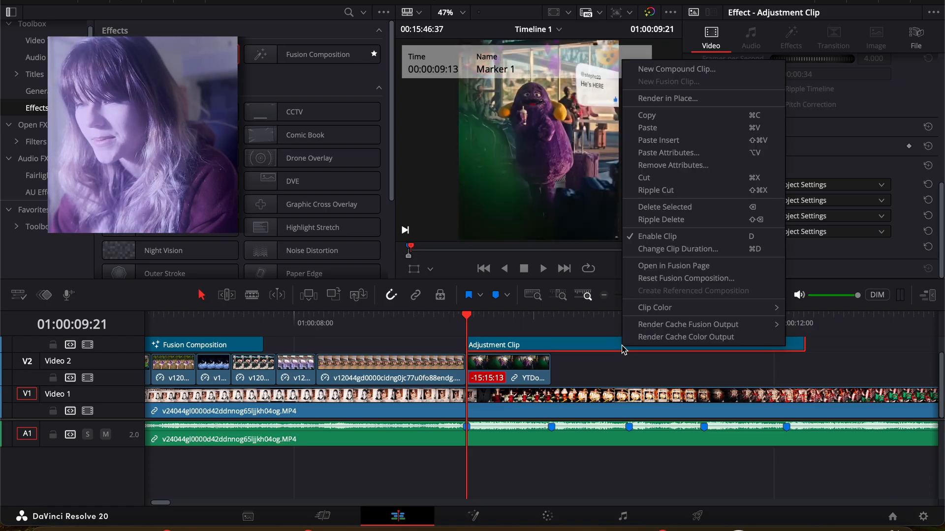
left_click(686, 266)
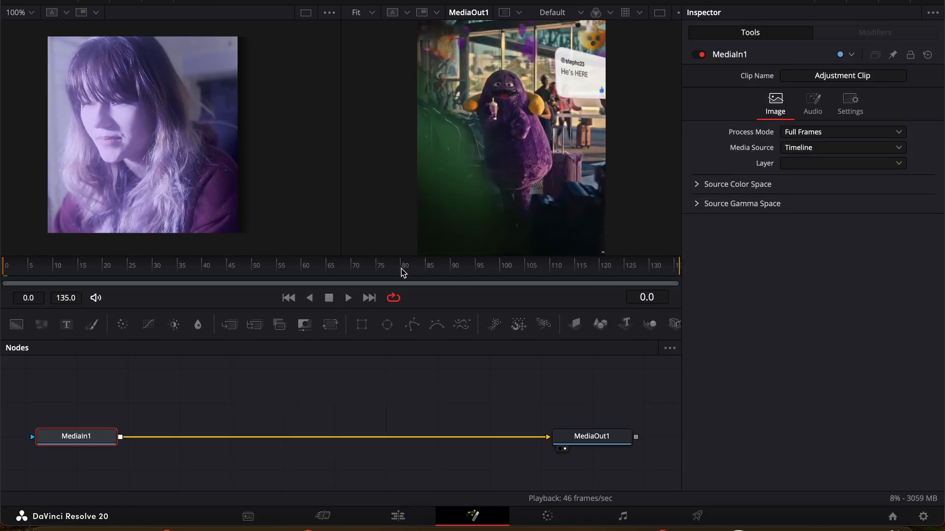
Step: Go to frame 50 and insert the slider-based Transform effect, not Transform (Xf), between MediaIn1 and MediaOut1
left_click(262, 267)
left_click(252, 269)
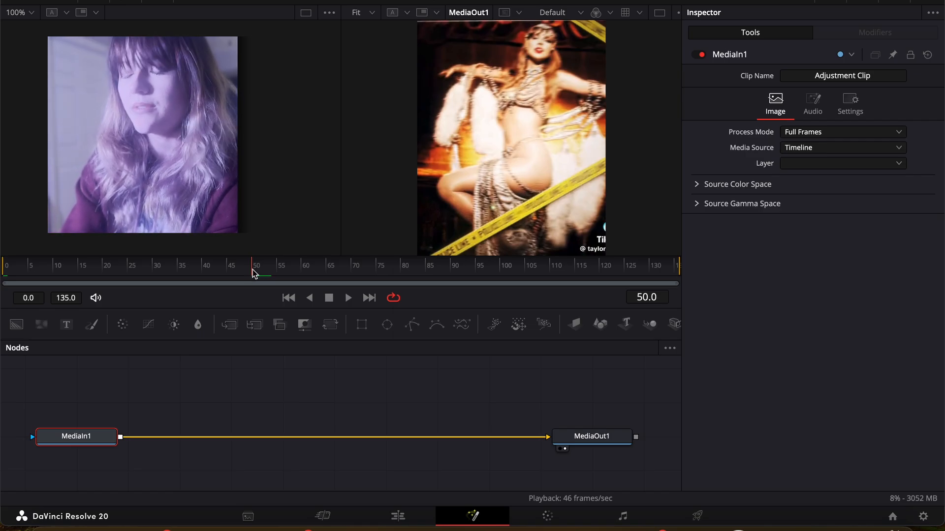
key("shift+space")
type("Glow")
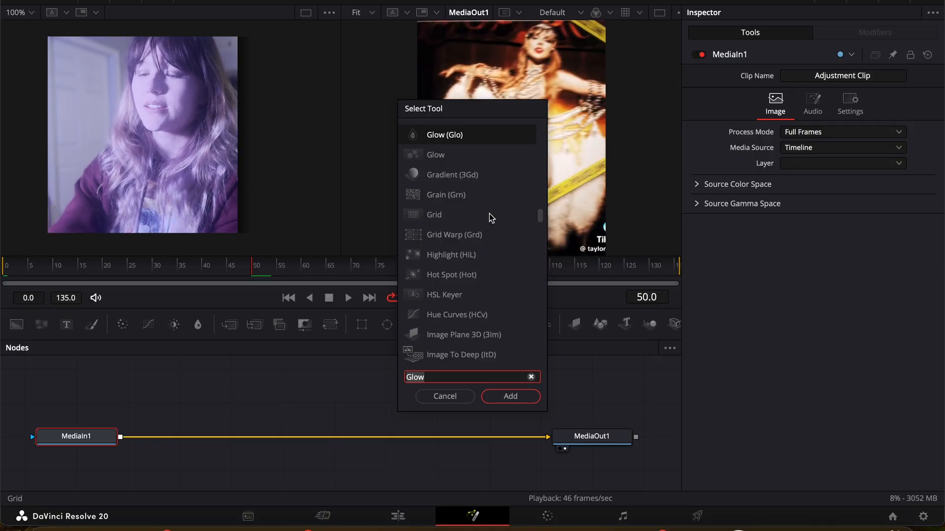
key("BackSpace")
key("BackSpace")
key("BackSpace")
key("BackSpace")
type("trs")
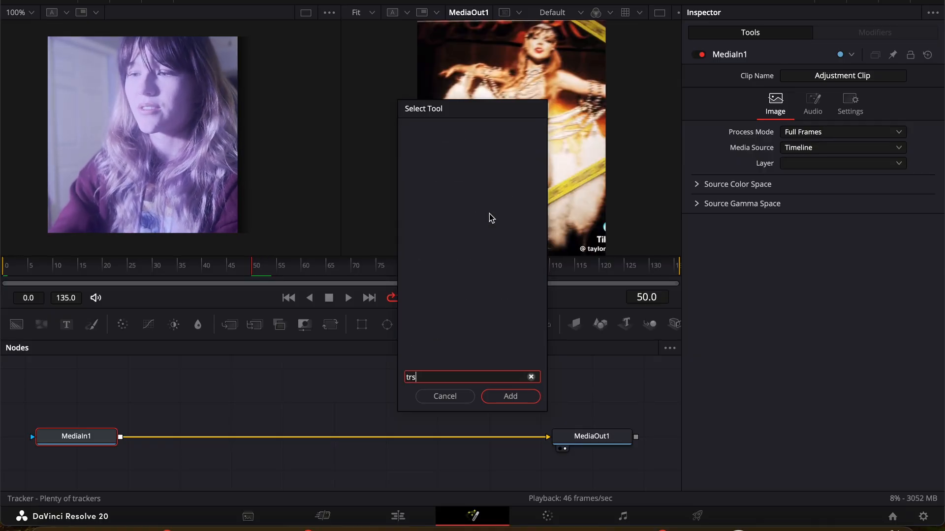
key("BackSpace")
type("a")
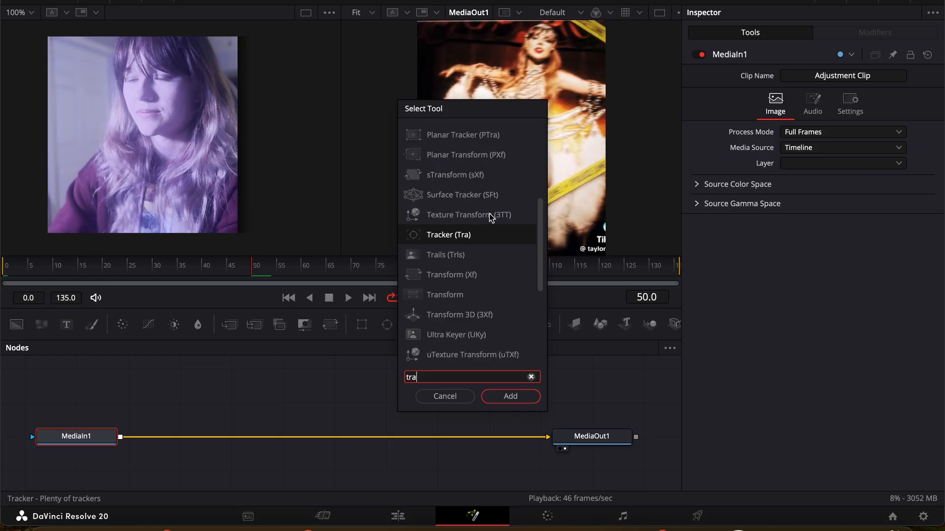
type("nsform")
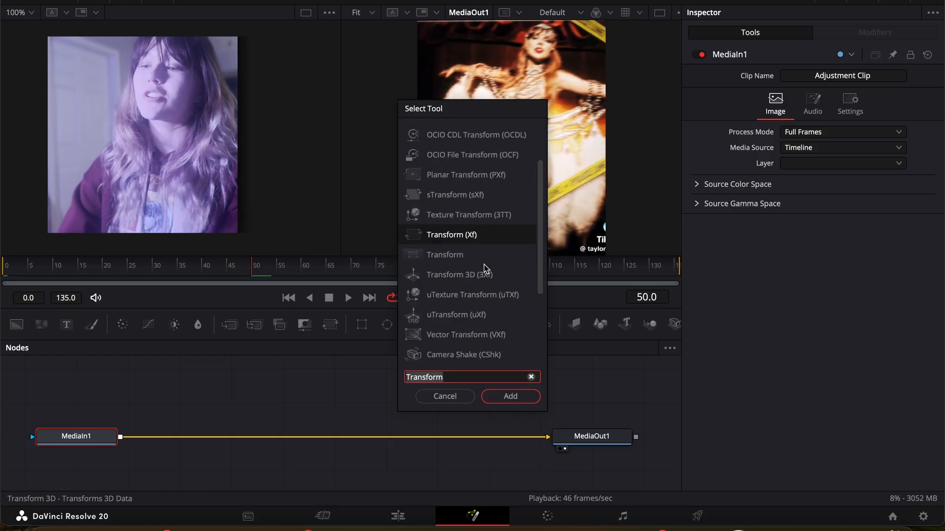
left_click(458, 255)
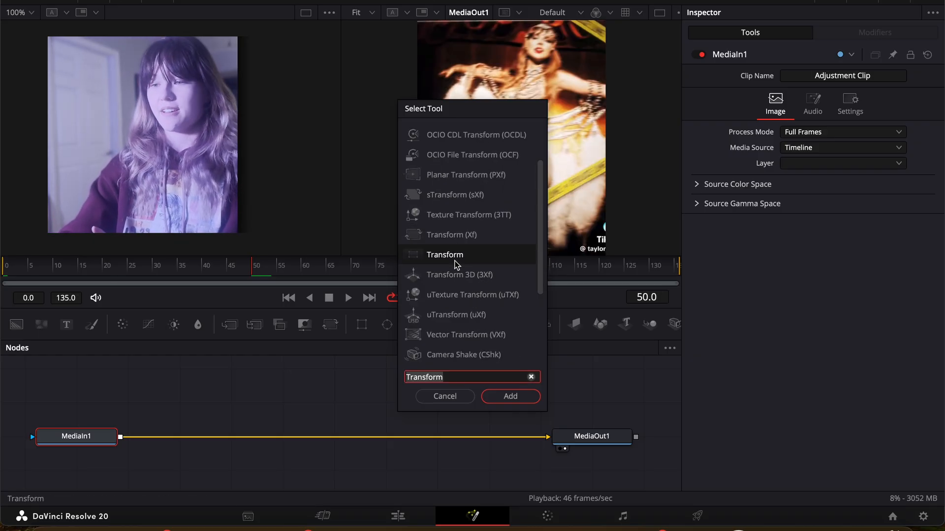
left_click(507, 399)
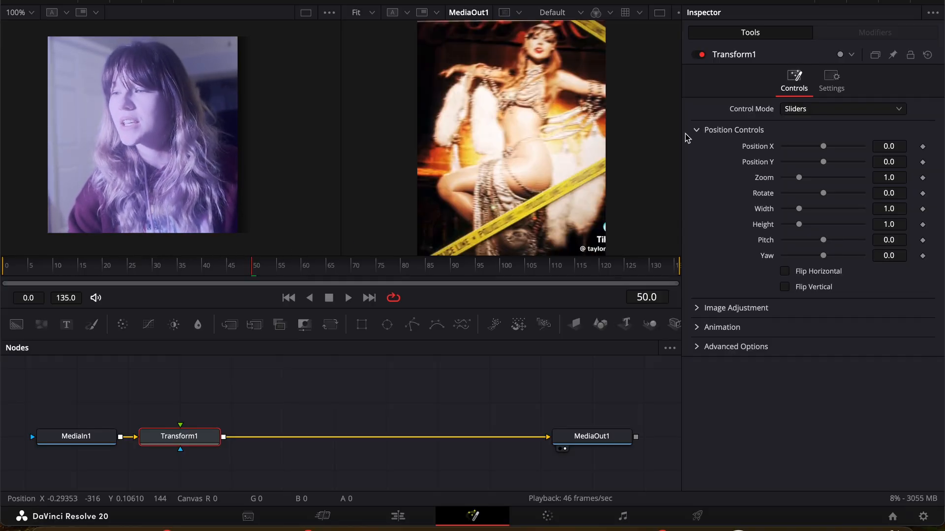
Step: Keyframe the Transform node's Position X at 0.0 on frame 50 and at 0.5 on frame 0
left_click(923, 147)
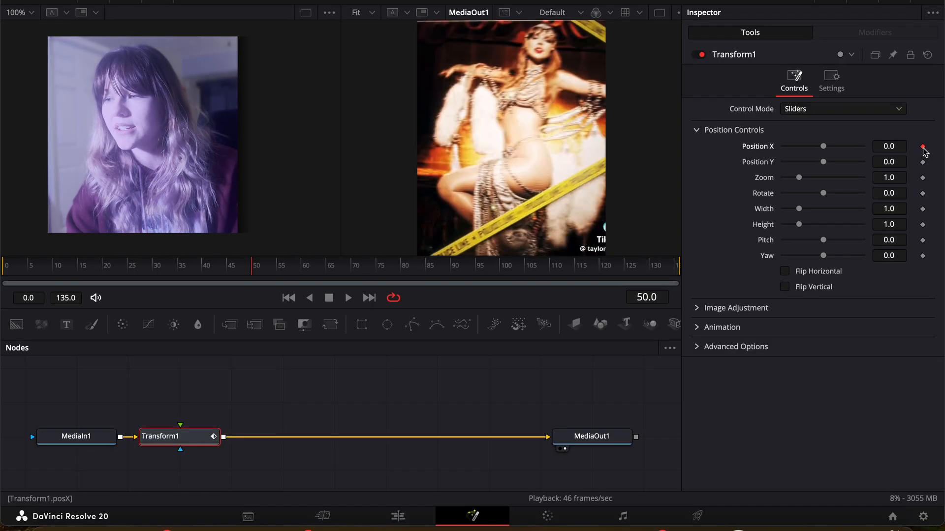
left_click(58, 268)
left_click_drag(58, 269, 6, 271)
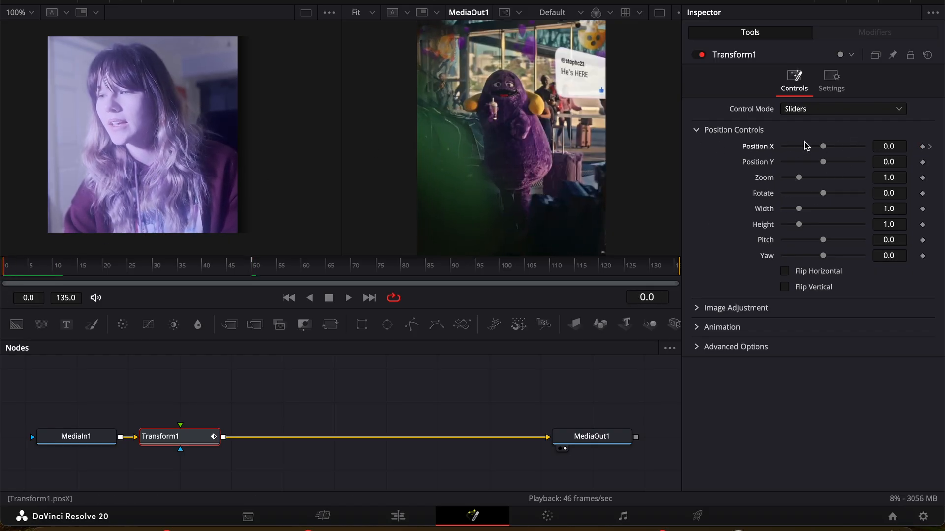
left_click_drag(823, 148, 895, 159)
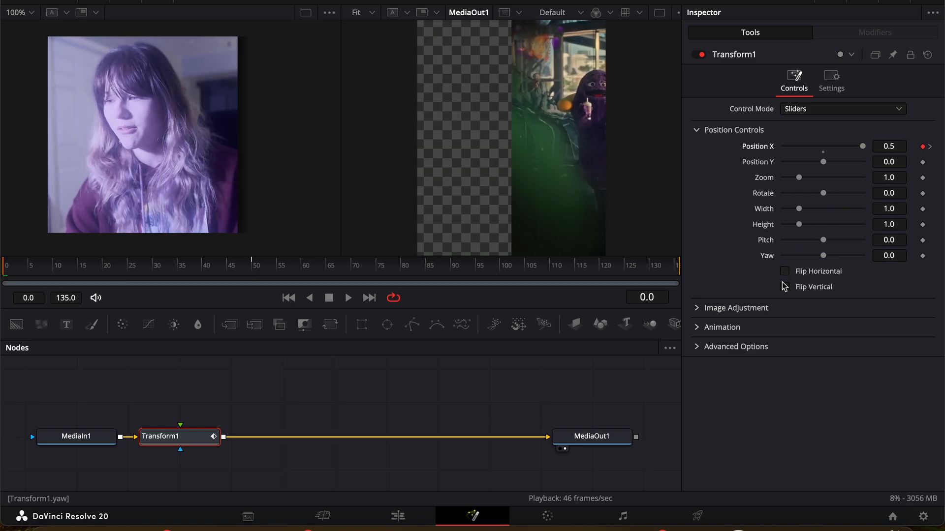
Step: Set the Transform node's motion blur to 1.0
left_click(697, 329)
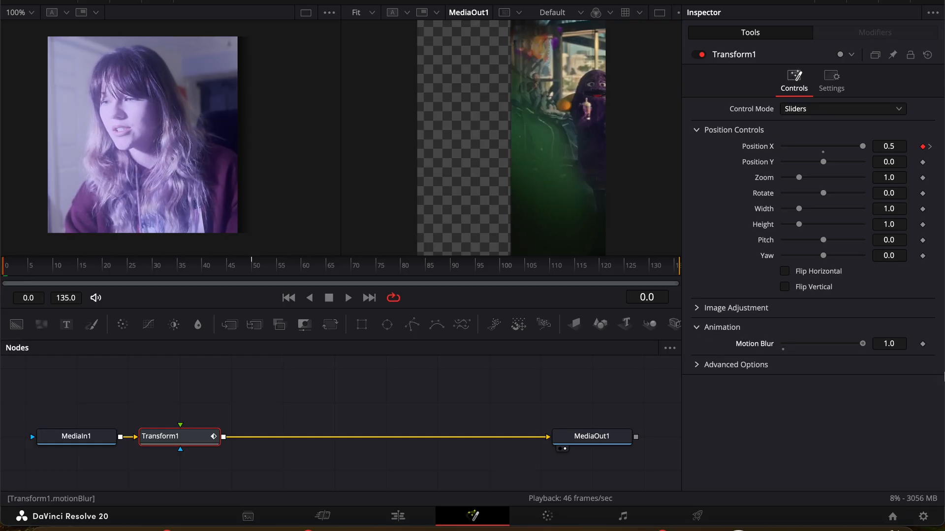
left_click(694, 330)
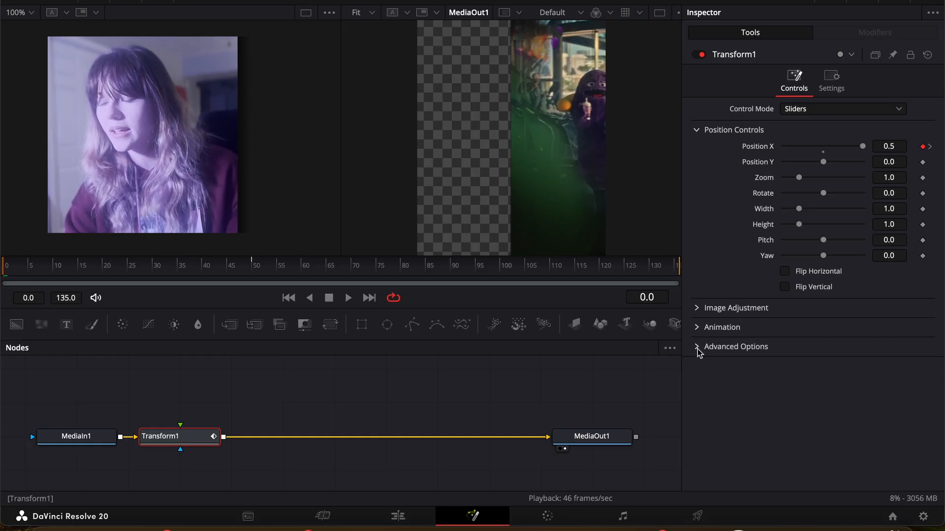
Step: Set the first Transform node's edge behaviour to Reflect
left_click(701, 310)
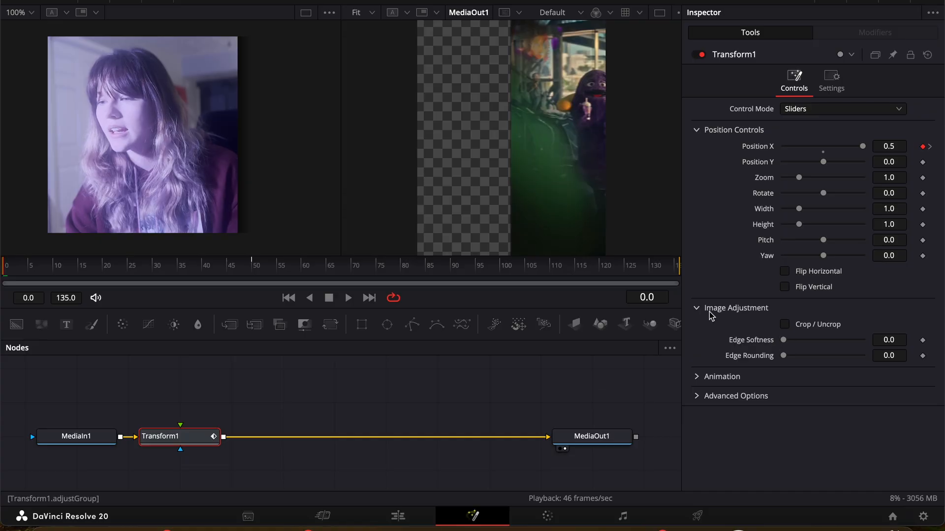
left_click(697, 309)
left_click(691, 350)
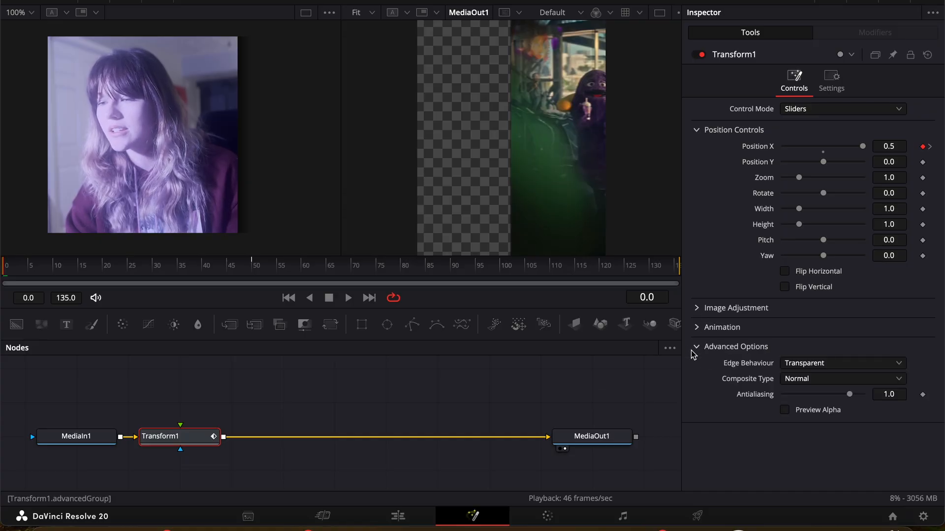
left_click(804, 366)
left_click(805, 394)
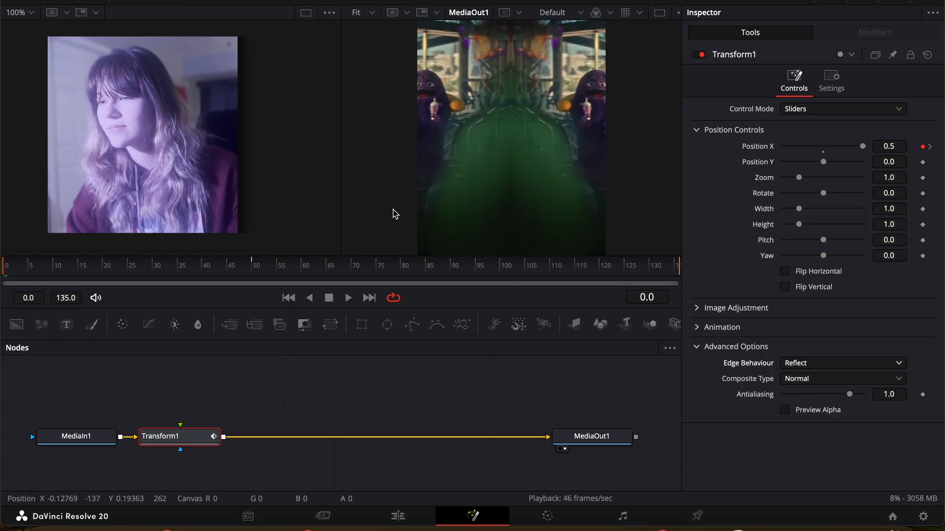
Step: Smooth the first Transform's Position X keyframes in the Spline editor and shape the curve to drop steeply at frame 0 and ease out
left_click(803, 3)
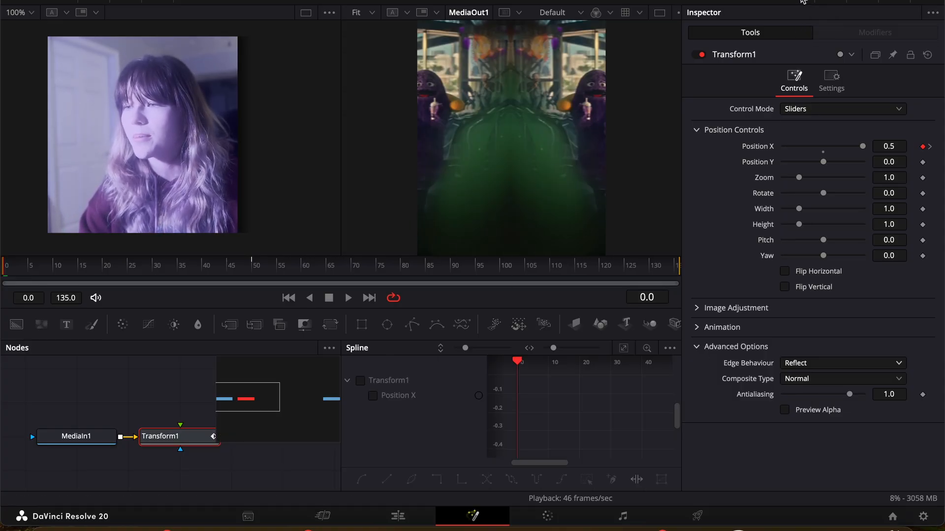
left_click(363, 384)
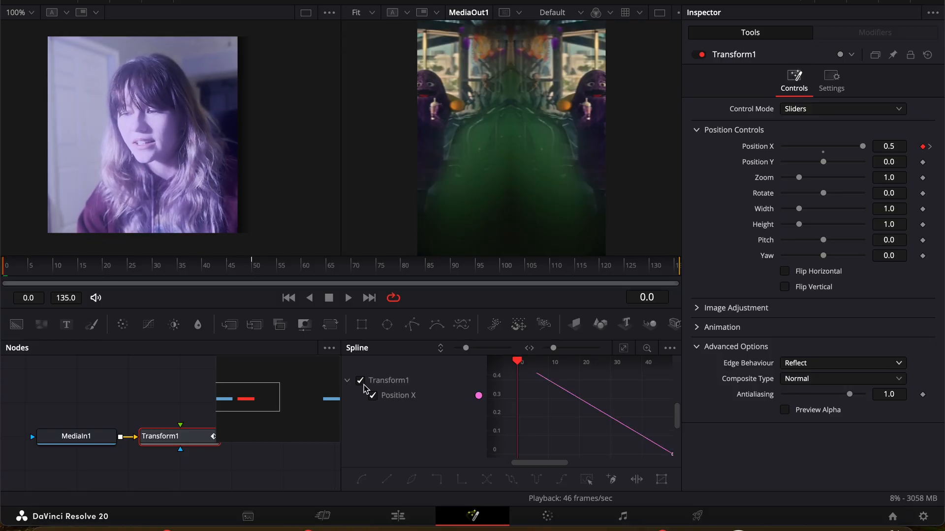
left_click(623, 350)
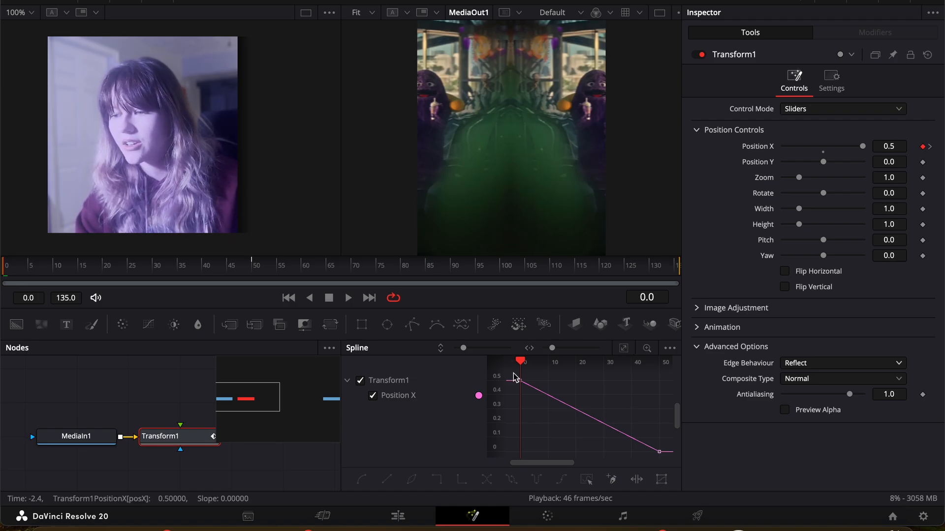
left_click_drag(520, 383, 669, 468)
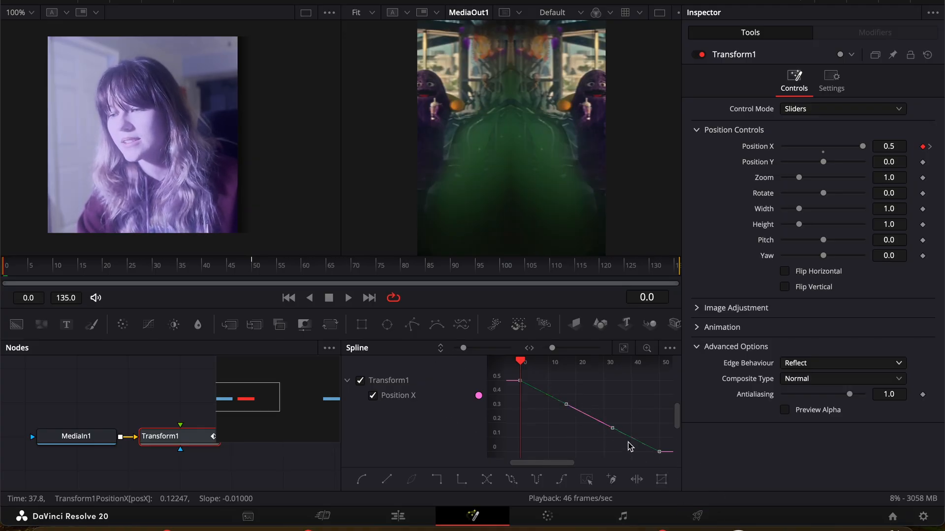
left_click(362, 481)
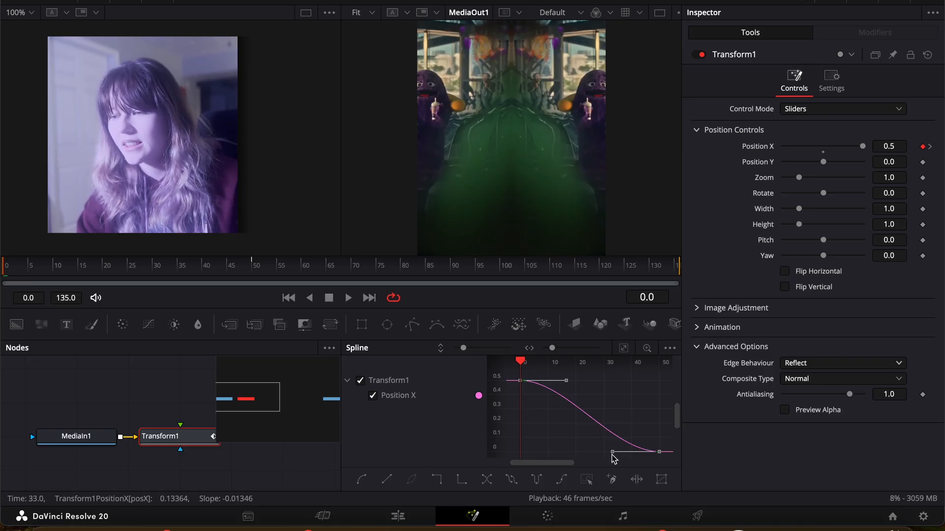
left_click_drag(605, 455, 546, 456)
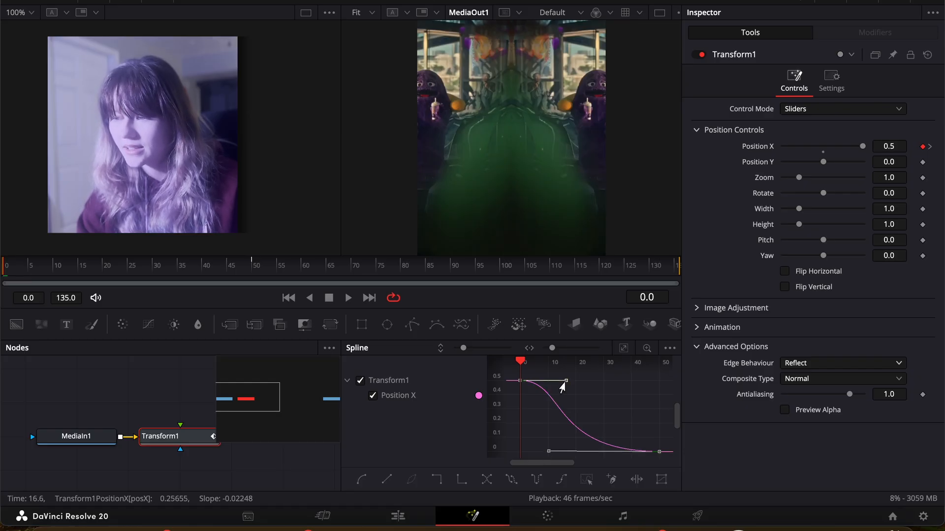
left_click_drag(563, 389, 517, 458)
Step: Play the slide-in from frame 0 to check its easing and motion blur, and close the Spline editor
key("space")
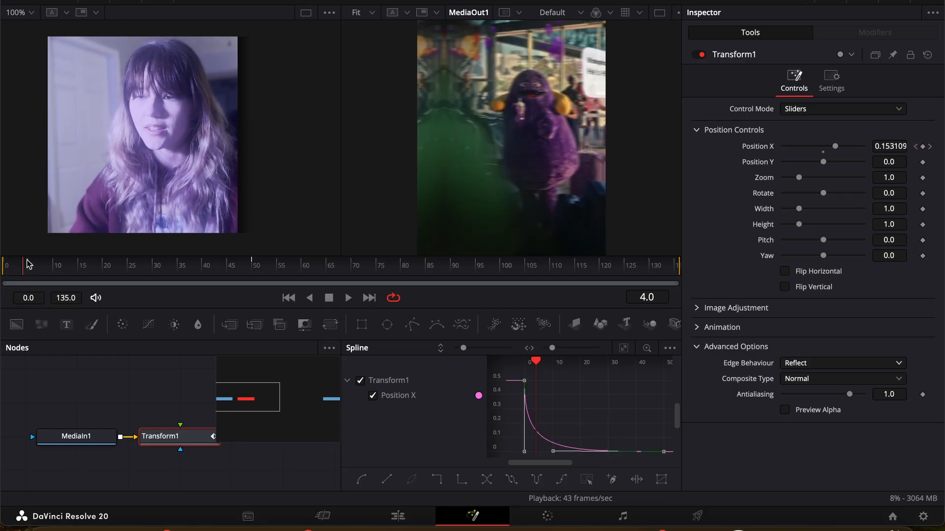
key("space")
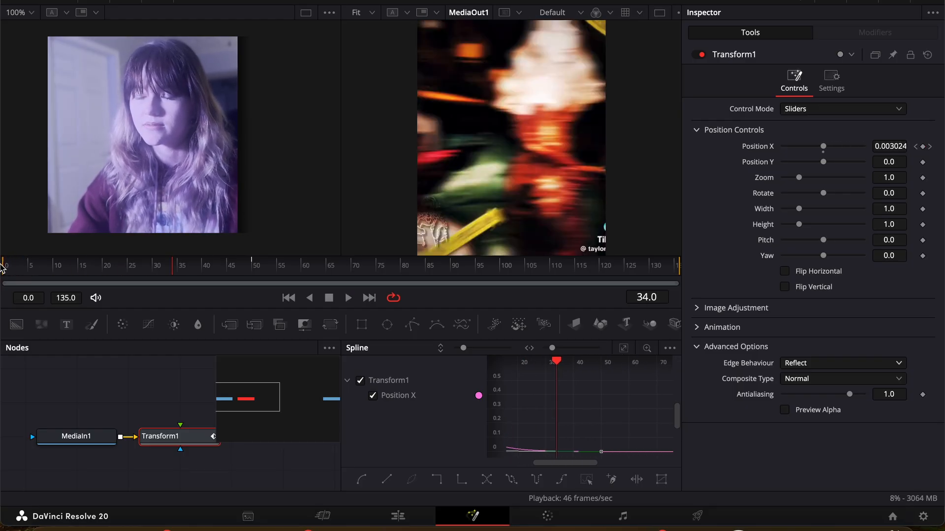
left_click_drag(48, 270, 3, 267)
key("space")
key("space")
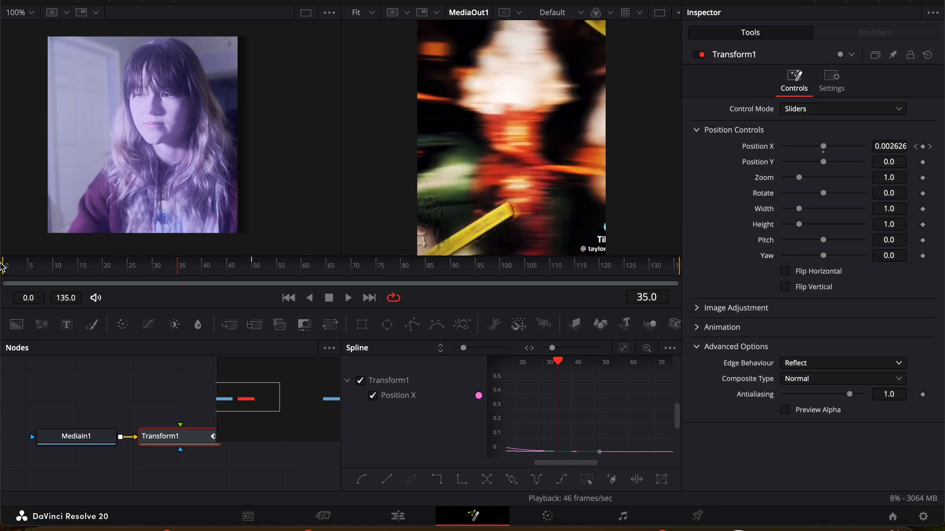
left_click(798, 1)
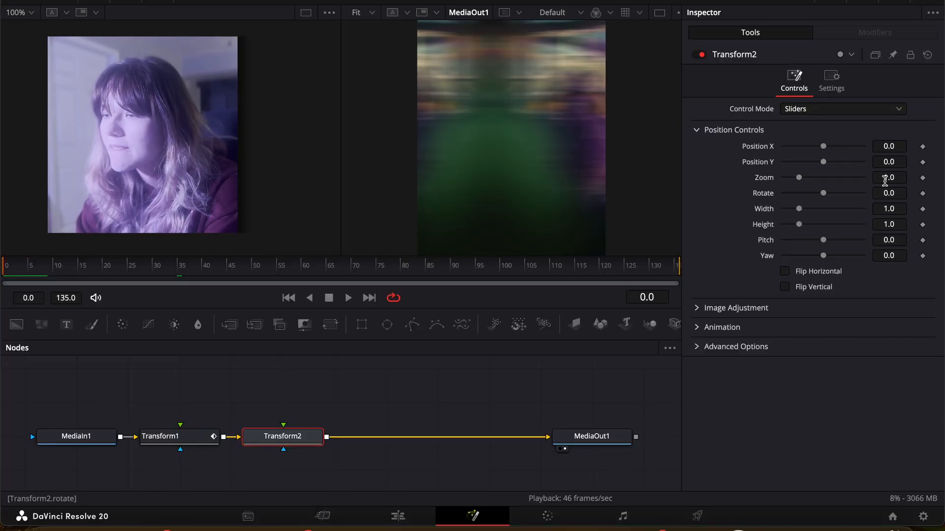
Step: Keyframe the second Transform node's Position X at 0.0 on frame 0 and at -0.5 on frame 50
left_click(923, 147)
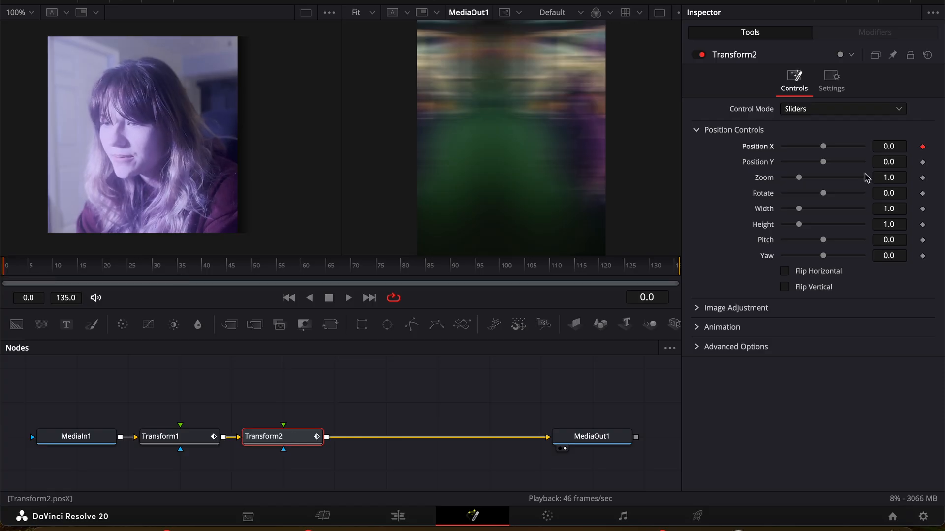
left_click(272, 268)
left_click_drag(274, 273, 255, 273)
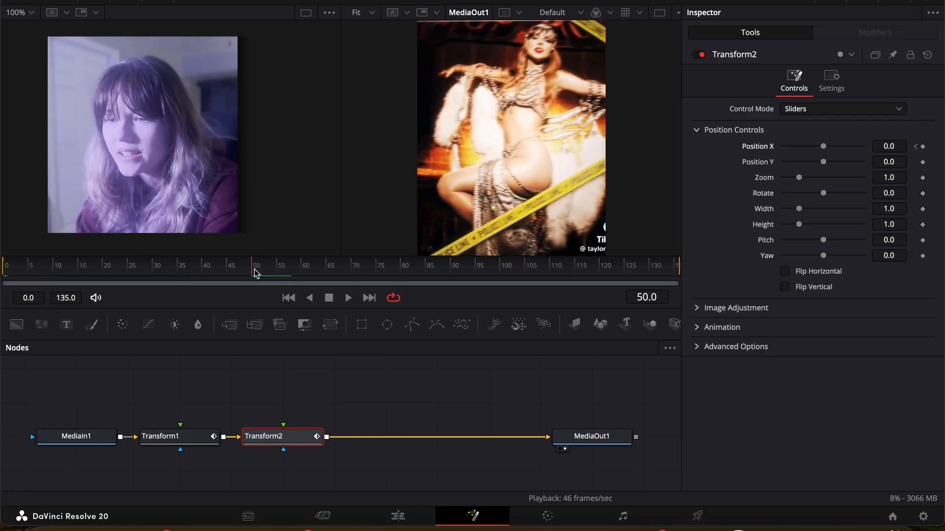
left_click_drag(823, 146, 743, 152)
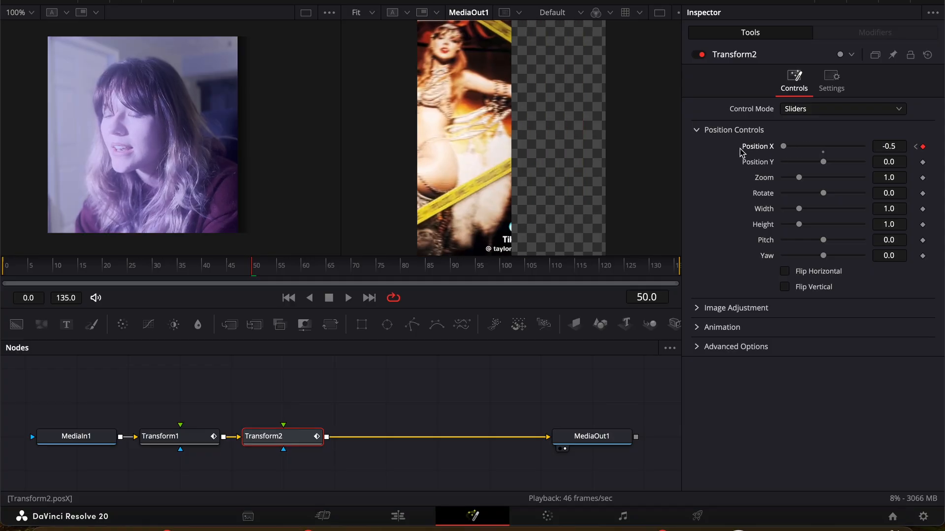
Step: Set the second Transform node's motion blur to 1.0 and its edge behaviour to Reflect
left_click(701, 328)
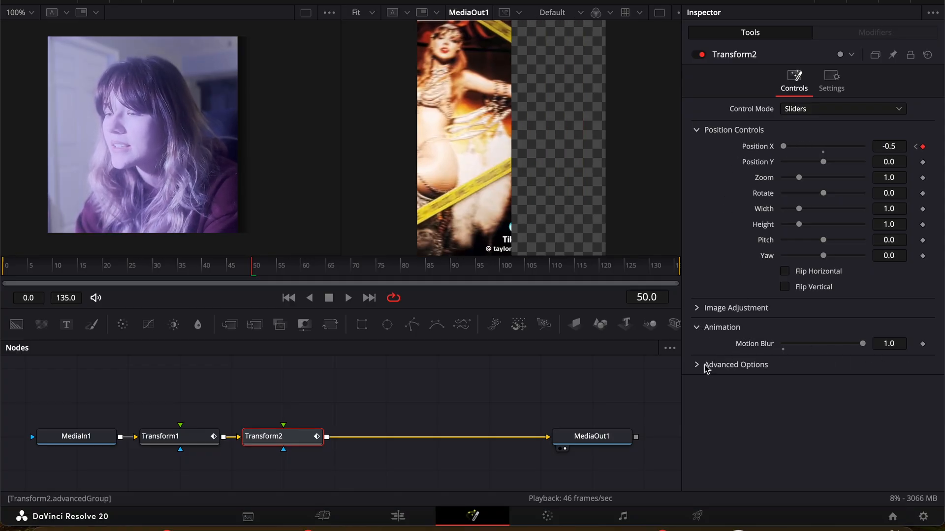
left_click(702, 366)
left_click(818, 382)
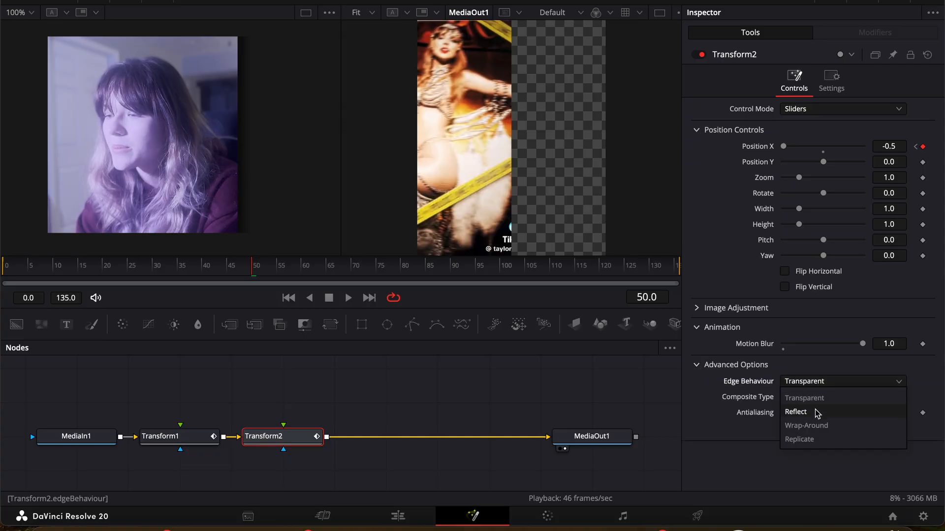
left_click(797, 412)
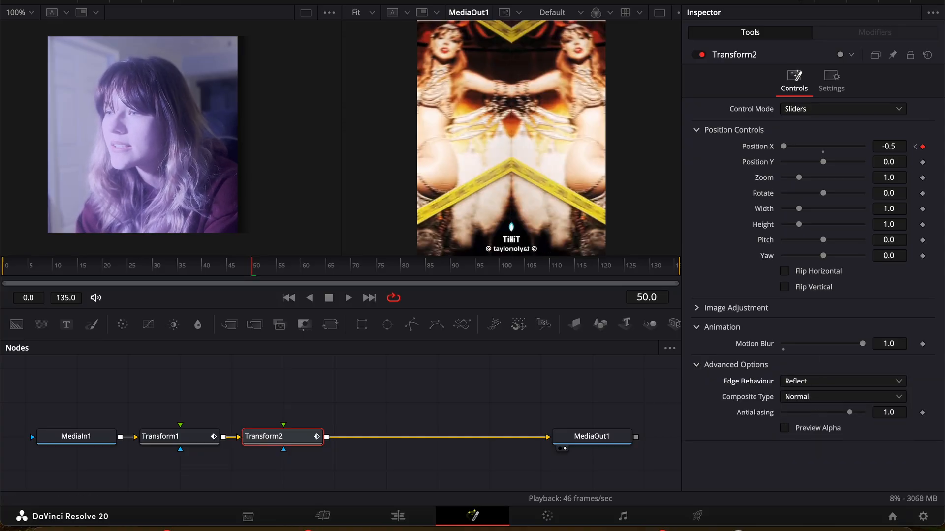
Step: Show only the second Transform's Position X curve in the Spline editor, smooth its keyframes and shape it to start slowly and end steeply
left_click(798, 2)
left_click(360, 382)
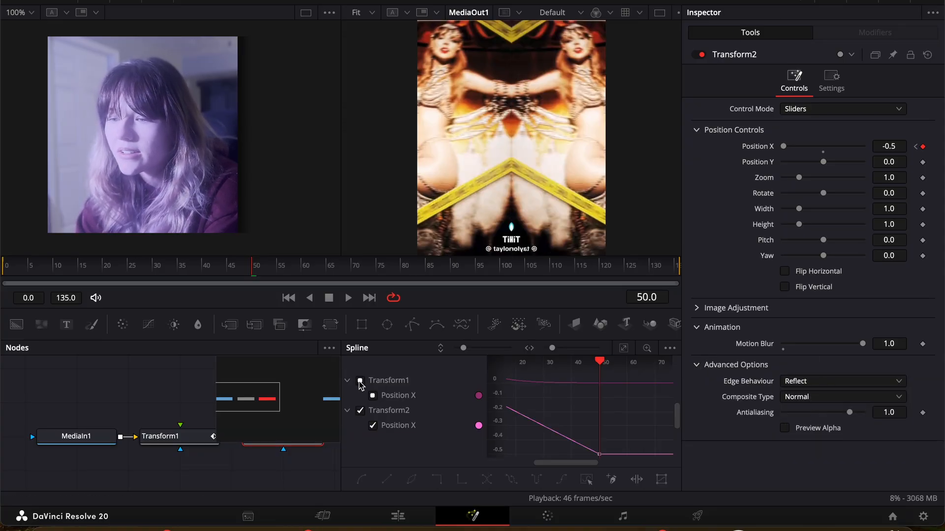
left_click(623, 349)
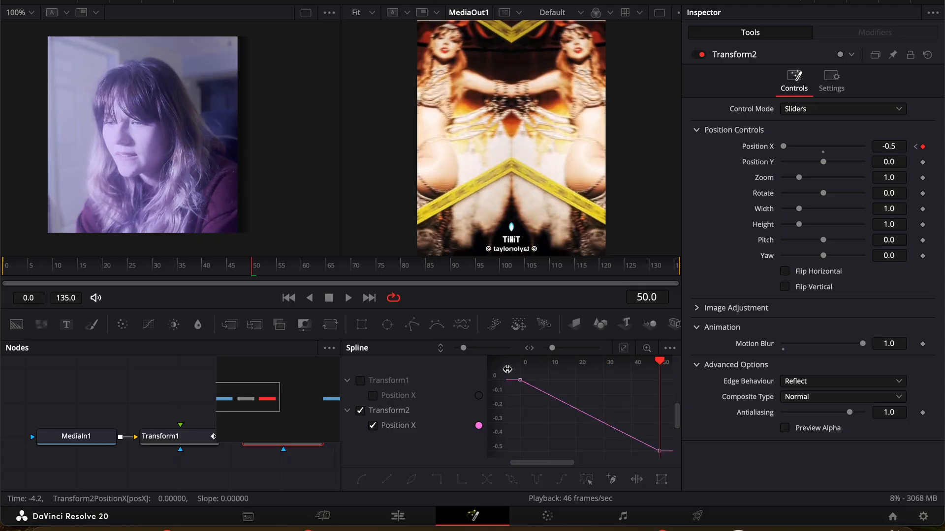
left_click_drag(512, 374, 674, 469)
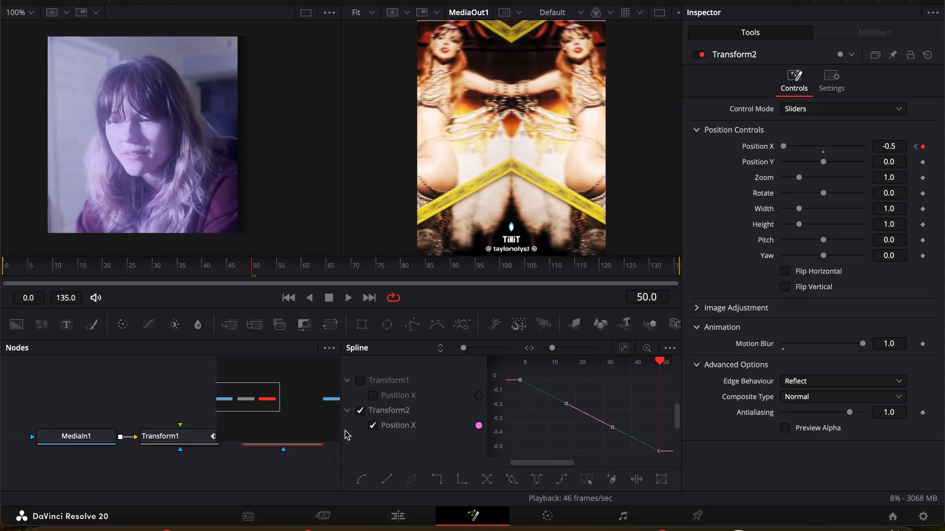
left_click(361, 479)
left_click(623, 350)
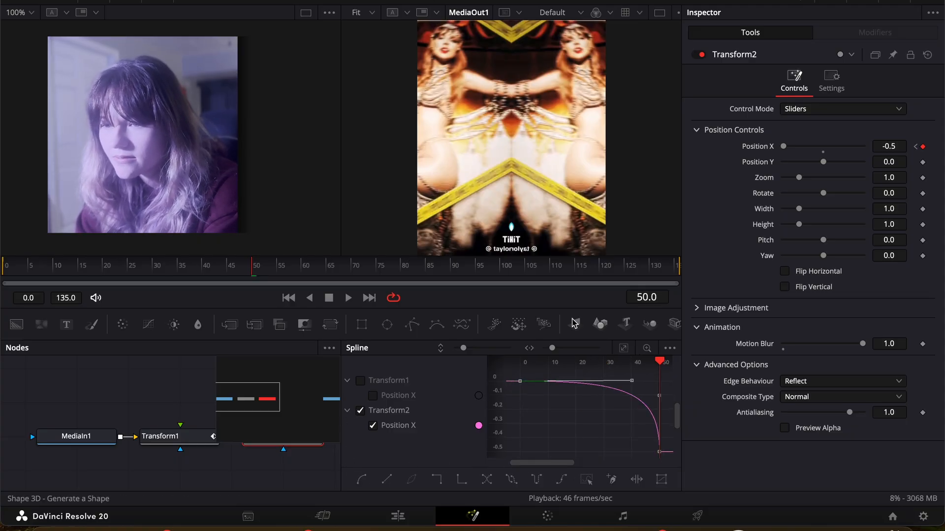
Step: Move the second Transform's end keyframe for Position X to frame 34, where the footage cuts to the next clip
left_click(4, 266)
key("space")
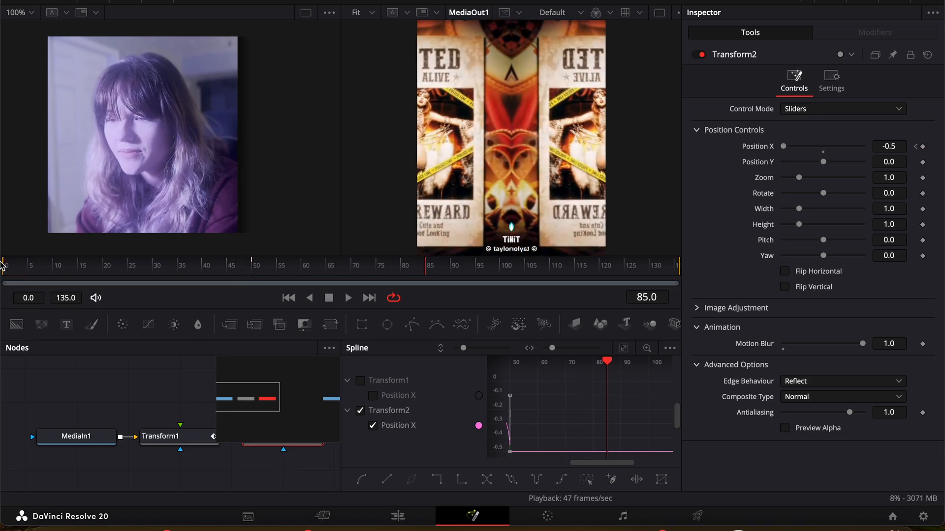
left_click(622, 348)
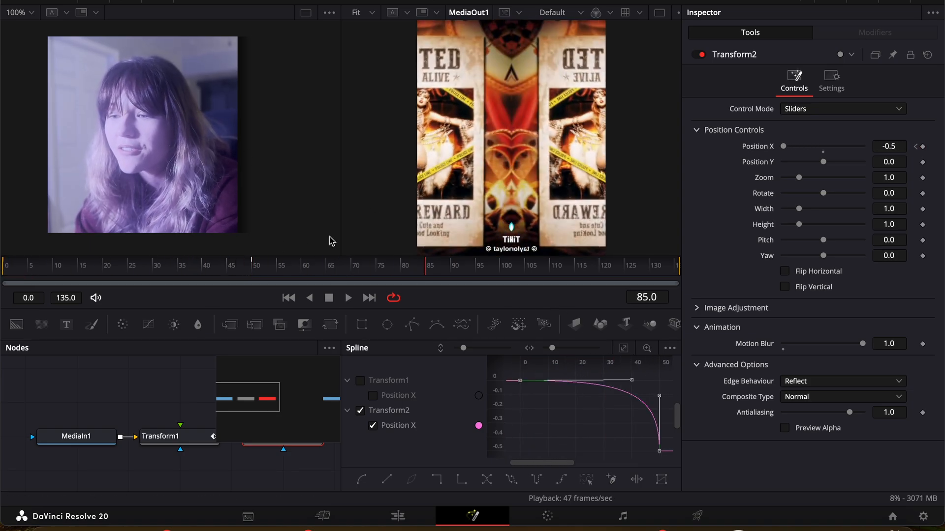
left_click_drag(216, 268, 172, 269)
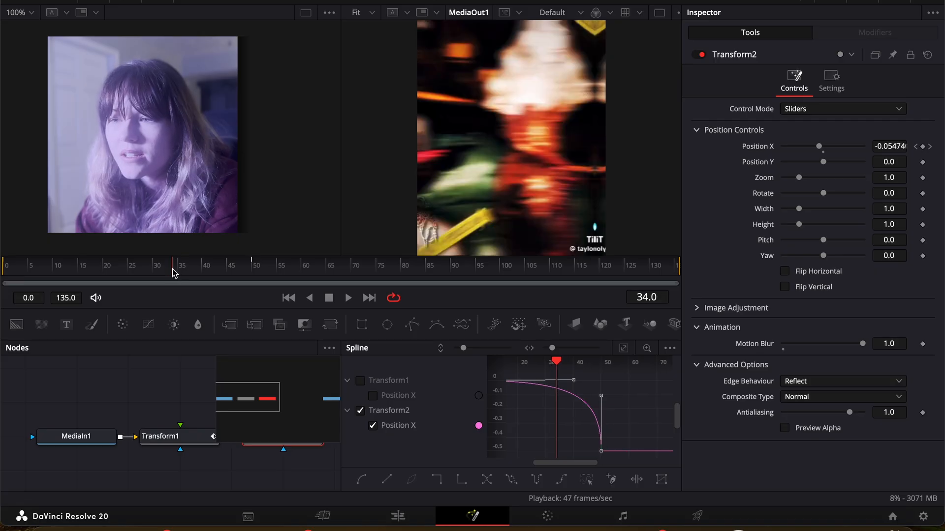
key("Left")
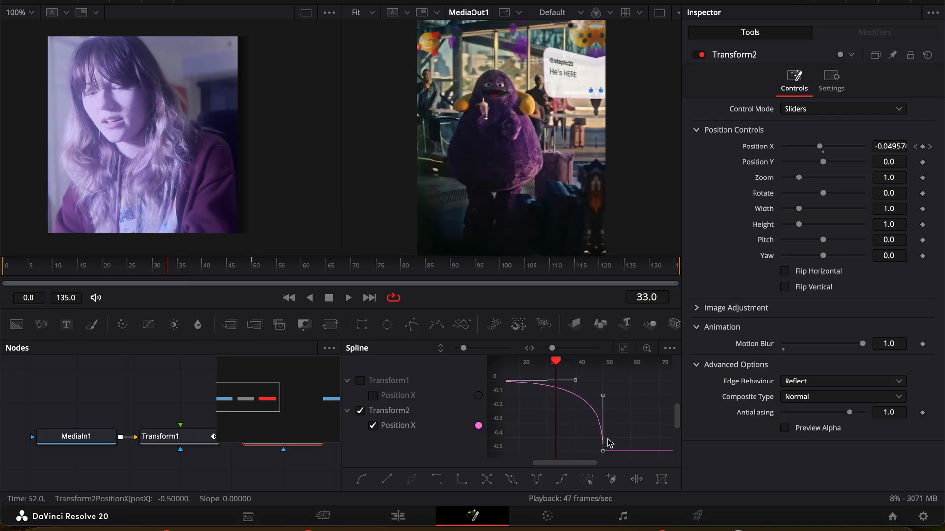
left_click_drag(600, 453, 558, 452)
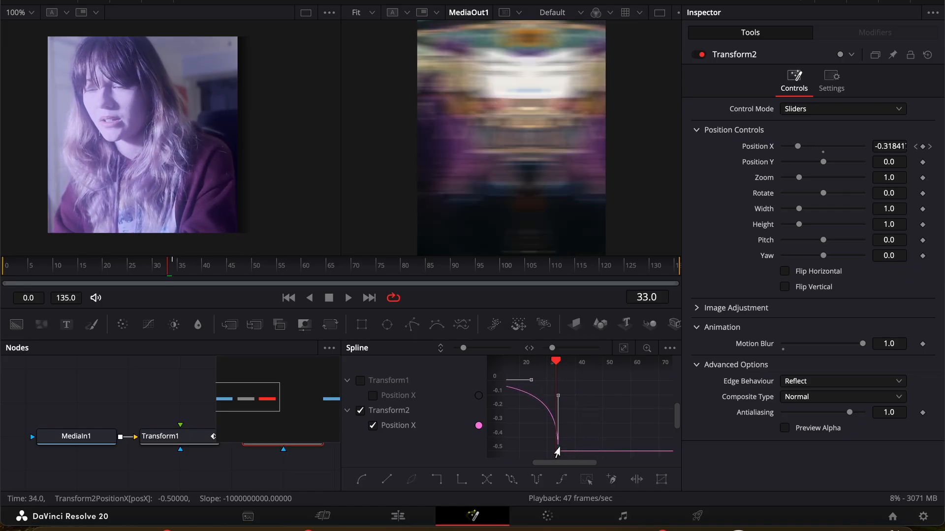
Step: Play the composition from frame 0 to check the slide-out timing against the cut, and close the Spline editor
left_click(3, 267)
key("space")
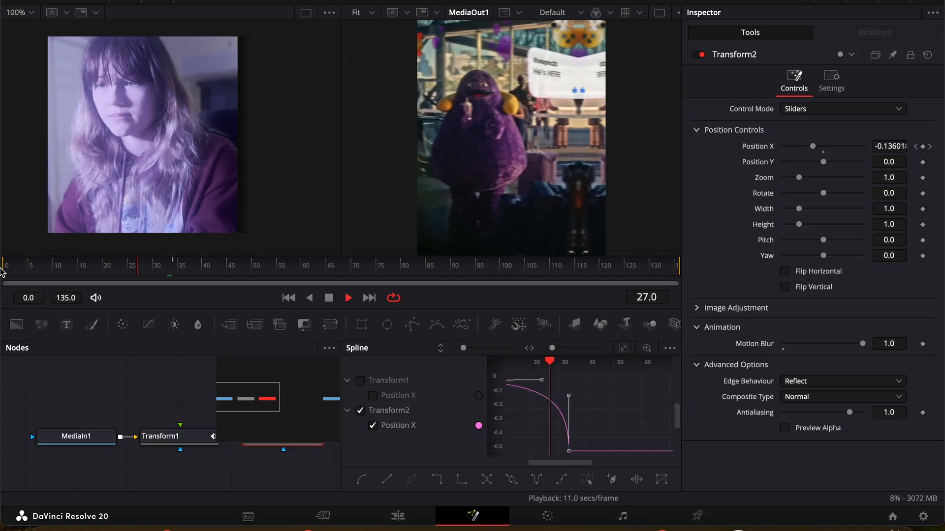
key("space")
left_click(59, 266)
left_click_drag(59, 267, 2, 268)
key("space")
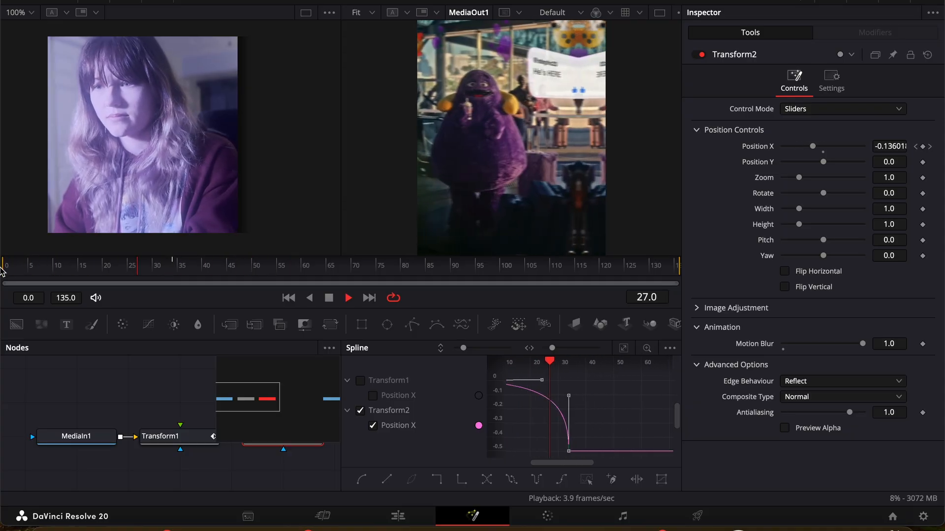
key("space")
left_click(798, 0)
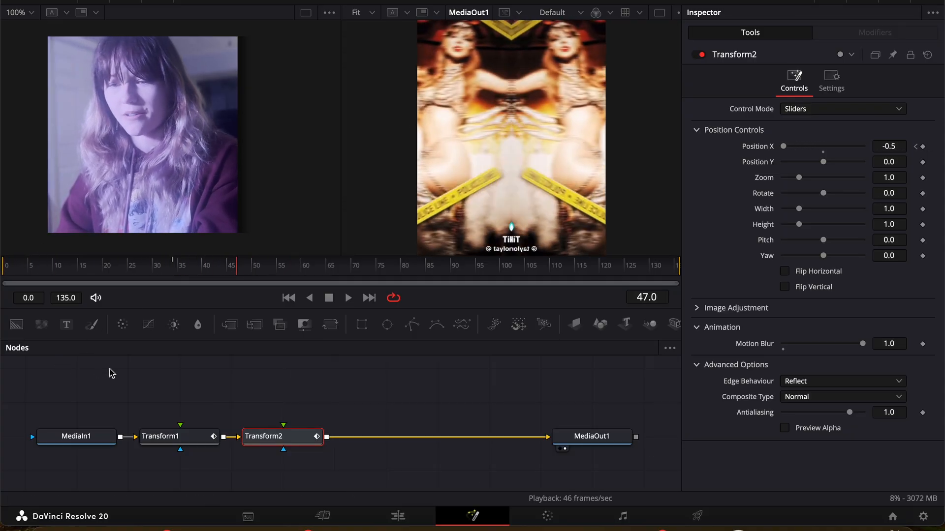
Step: Insert a Brightness / Contrast (BC) node after the second Transform and go to frame 33
key("shift+space")
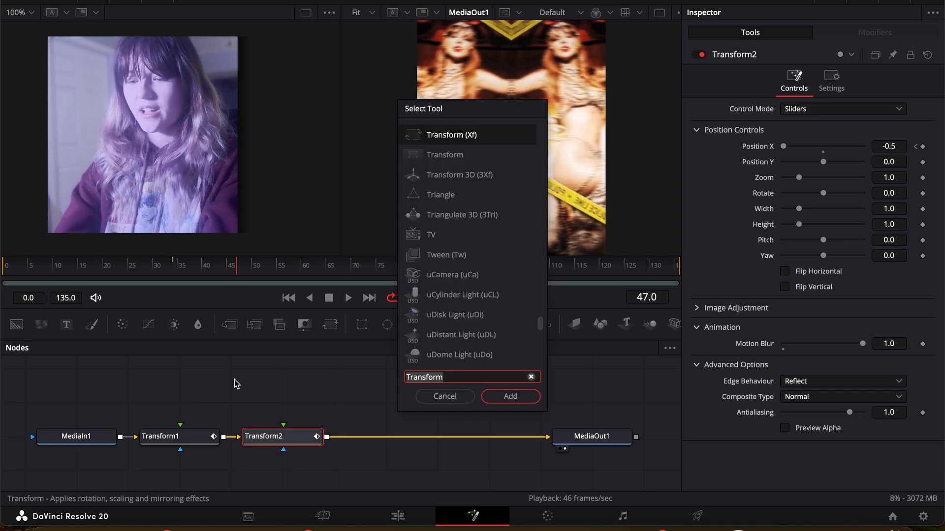
type("bc")
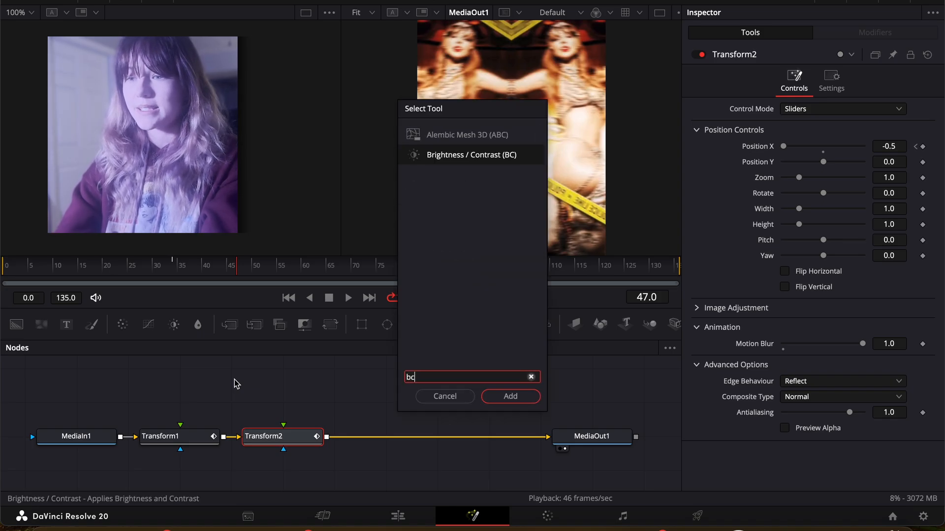
left_click(489, 155)
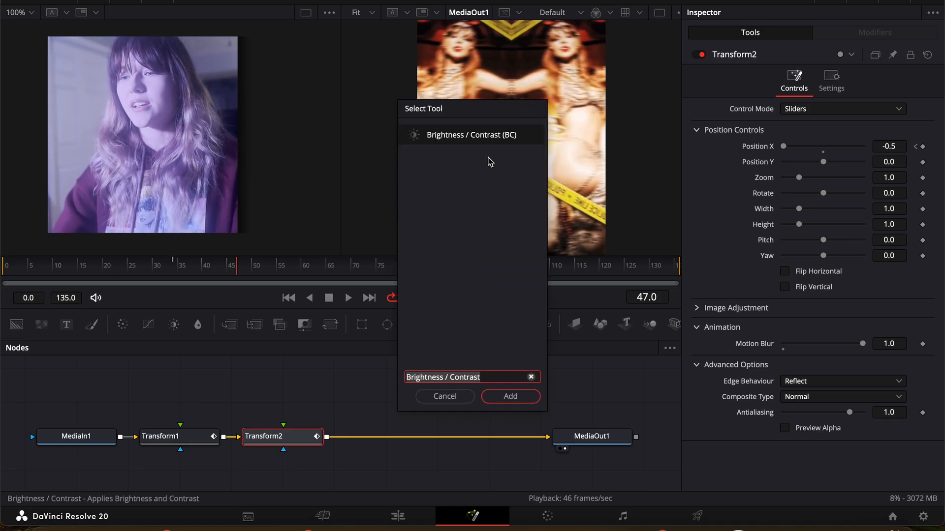
left_click(497, 405)
left_click_drag(61, 277, 169, 274)
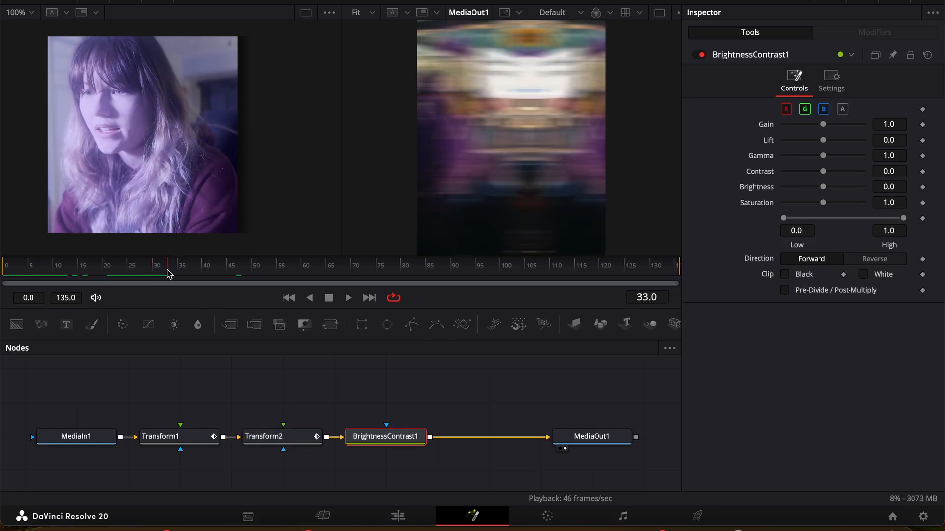
Step: Check the frames around the cut and set a Gain keyframe of 1.0 at frame 29 on the Brightness / Contrast node
key("Right")
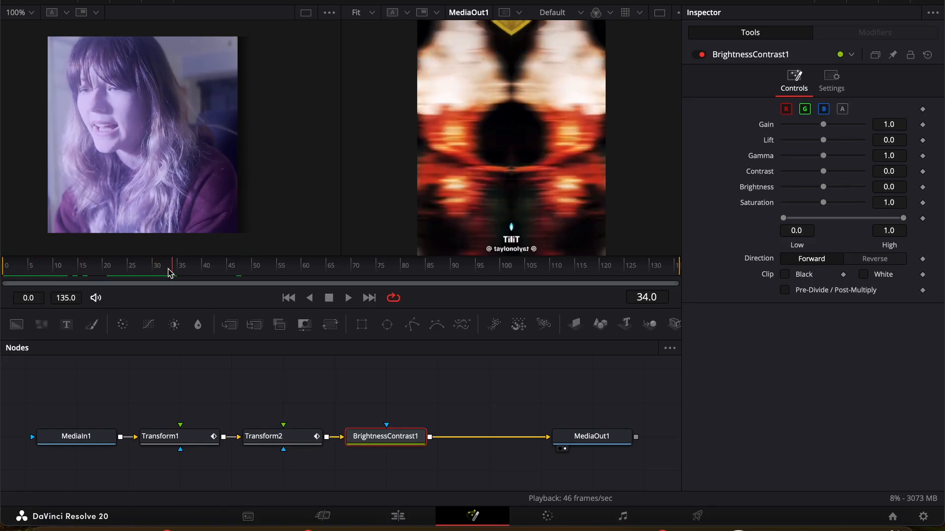
key("Left")
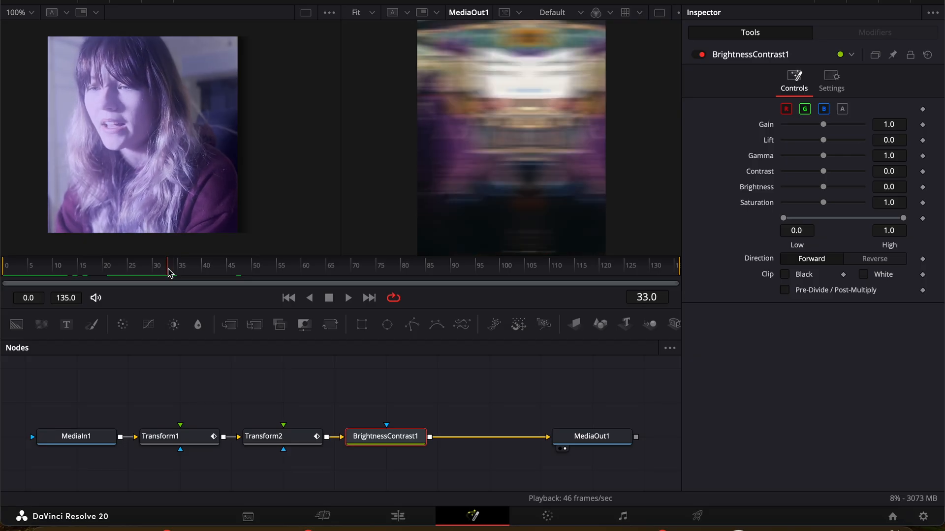
key("Left")
key("Left")
key("Left")
key("Left")
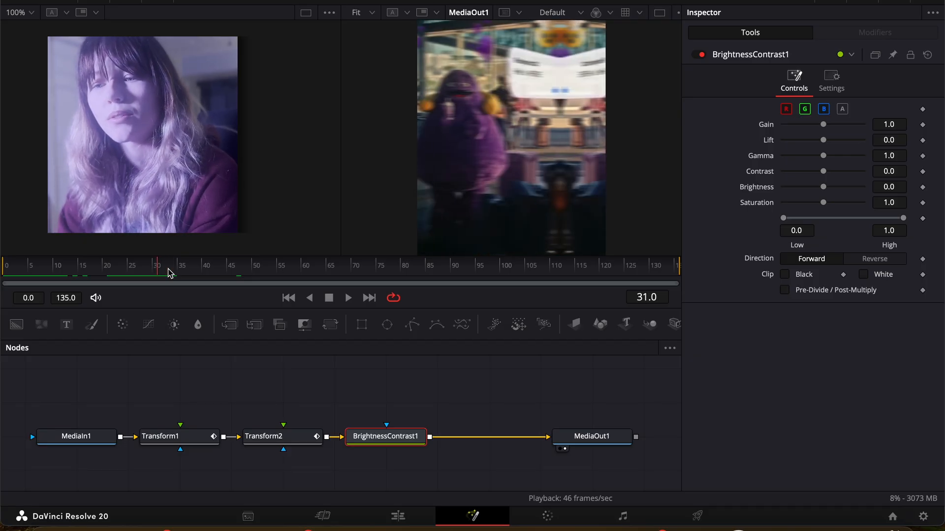
left_click(923, 125)
Step: Darken the footage at frame 34 by setting the Brightness / Contrast node's Gain to 0.17
key("Right")
key("Right")
key("Right")
key("Right")
key("Right")
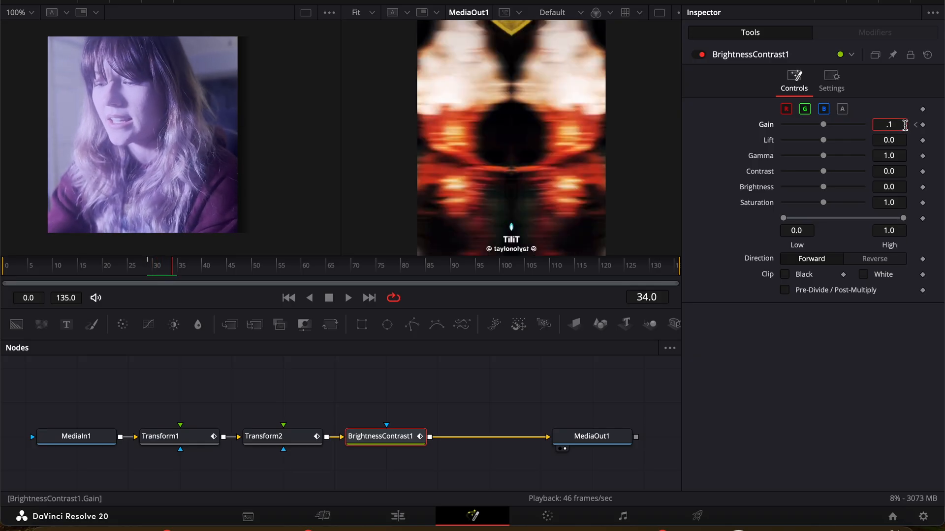
key("Return")
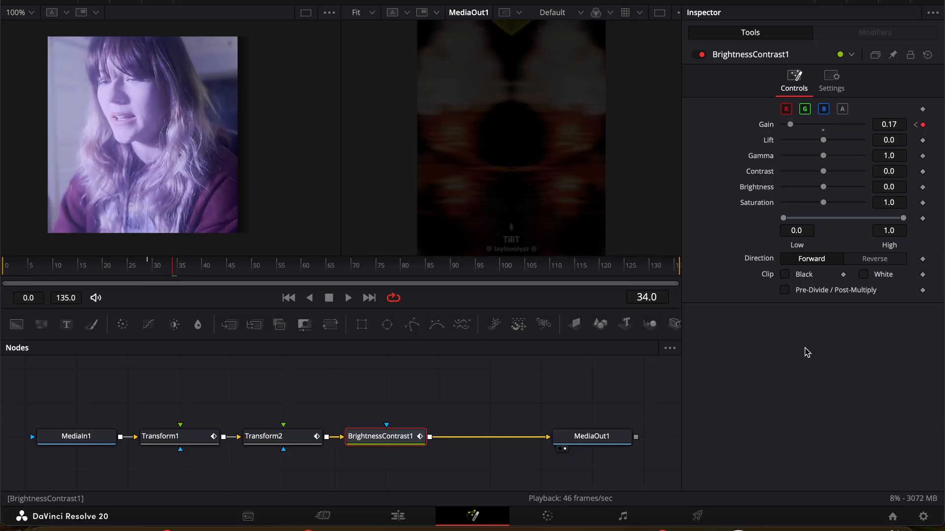
Step: Set the Gain keyframe at frame 29 to 0.77 and raise the Gain above 1.0 at frame 0 for a brighter start
key("Left")
key("Left")
key("Left")
key("Left")
key("Left")
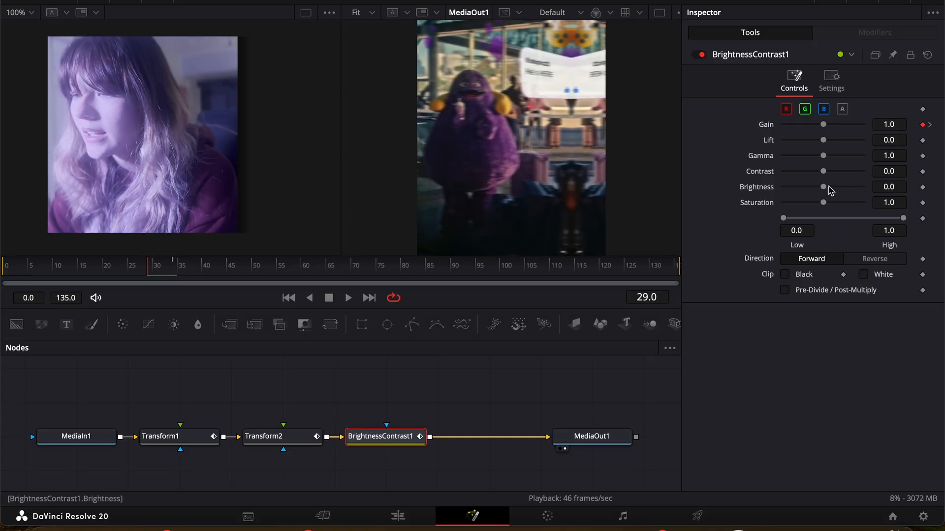
left_click_drag(823, 126, 815, 126)
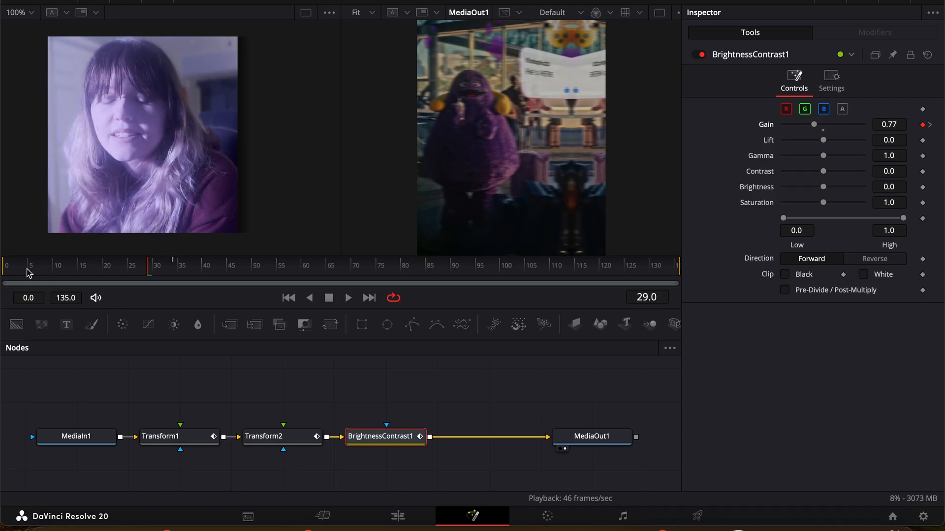
left_click_drag(28, 273, 5, 271)
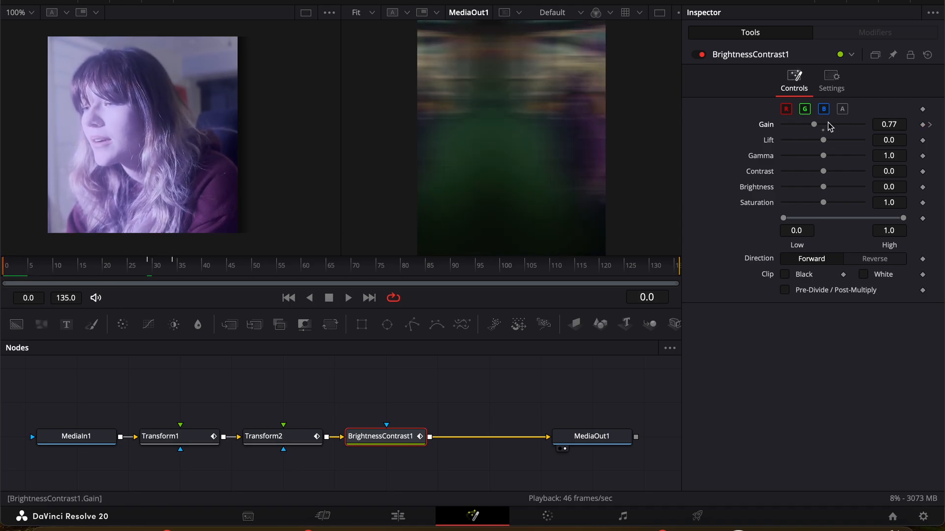
left_click_drag(815, 130, 834, 132)
Step: Play the composition from frame 0 to check the bright-to-dark Gain animation
key("space")
key("space")
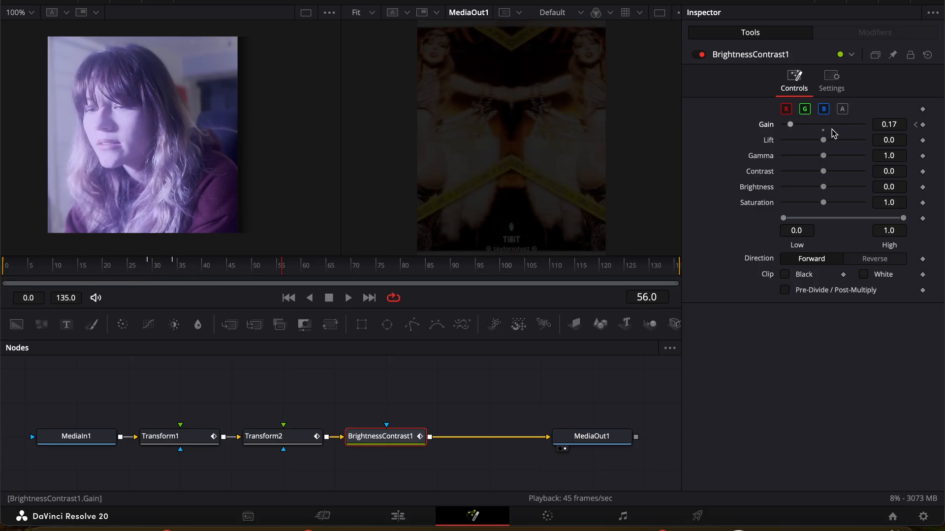
left_click_drag(54, 271, 3, 274)
key("space")
key("space")
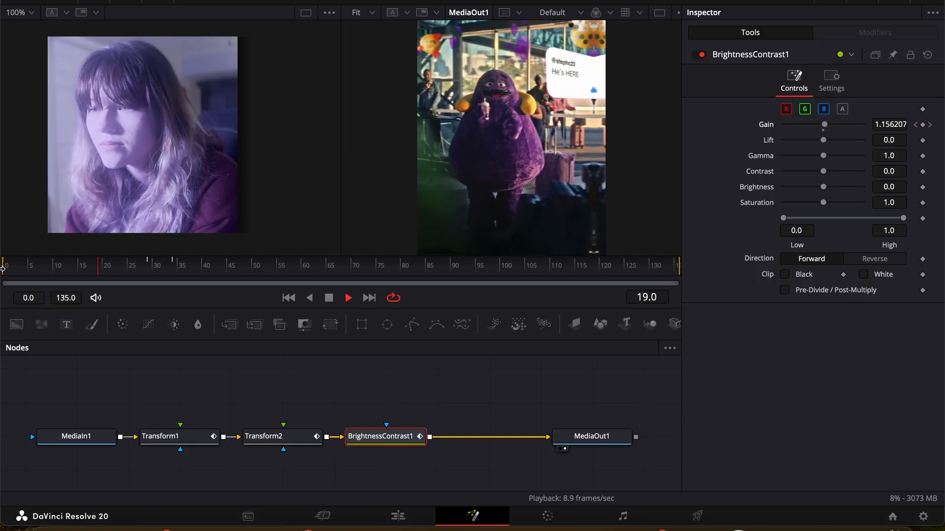
key("space")
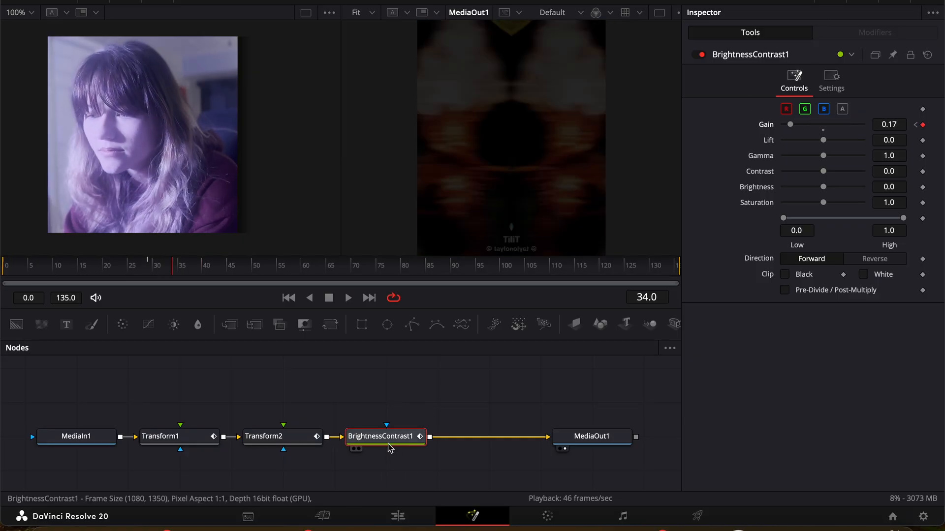
Step: Insert a Transform (Xf) node after the Brightness / Contrast node and set its Pivot to X 0.489, Y 0.695
key("shift+space")
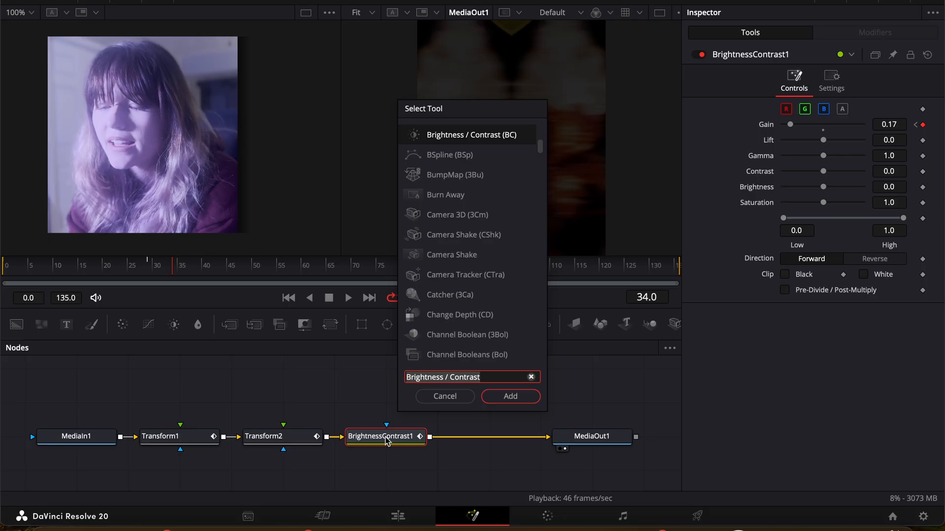
type("tra")
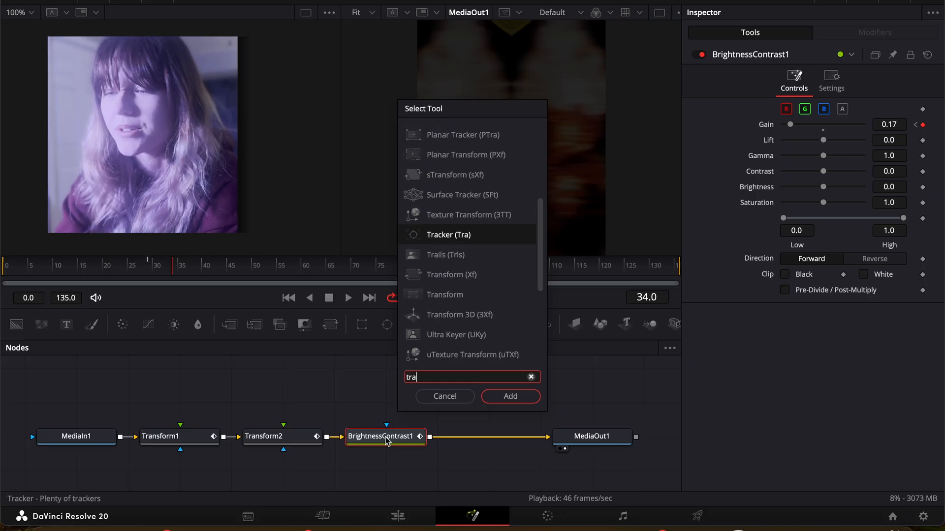
left_click(459, 274)
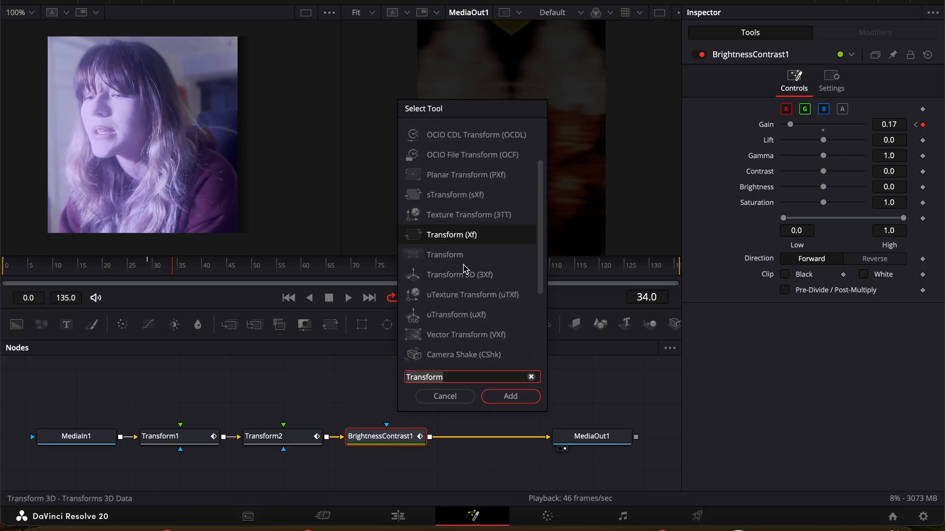
left_click(512, 397)
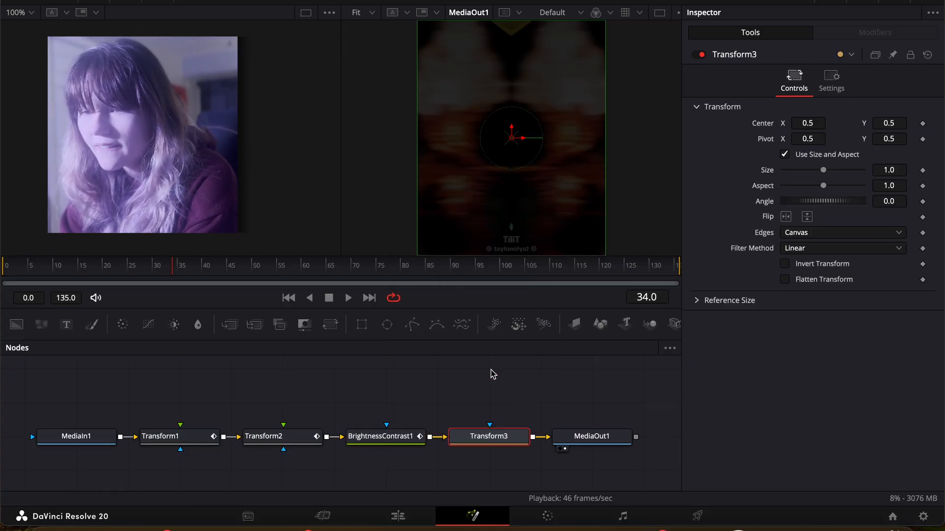
mouse_move(807, 139)
left_mouse_down()
mouse_move(836, 139)
mouse_move(811, 139)
left_mouse_up()
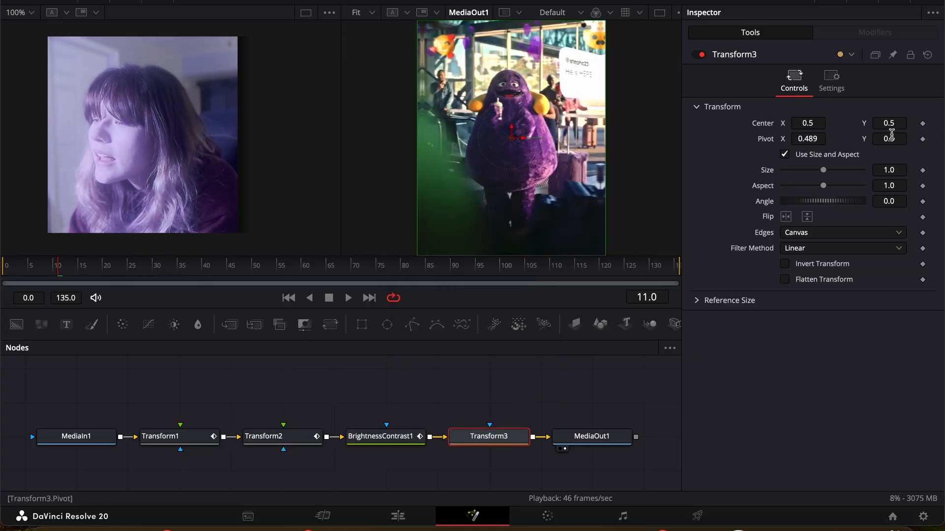
mouse_move(884, 140)
left_mouse_down()
mouse_move(905, 139)
mouse_move(886, 144)
left_mouse_up()
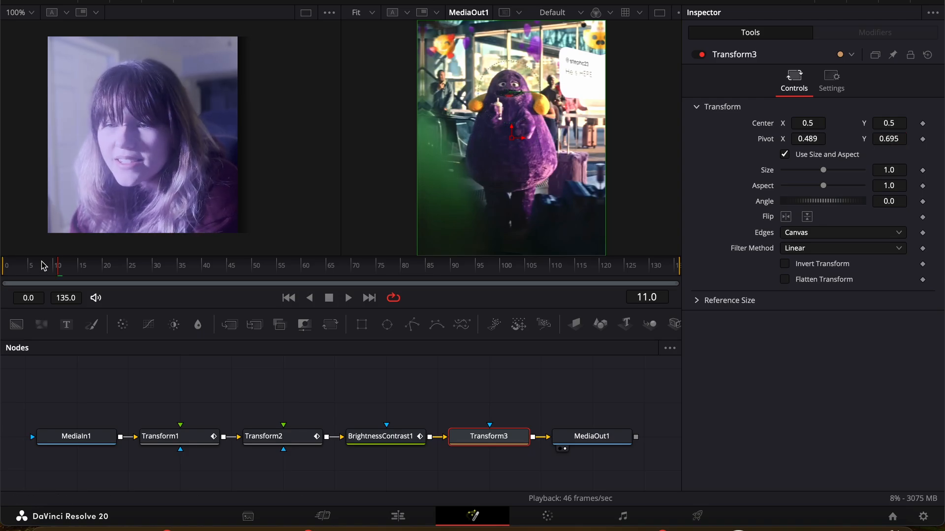
Step: Keyframe the third Transform's Size at 1.0 on frame 0, enlarge it at frame 50, and play back the zoom-in
left_click_drag(44, 266, 6, 266)
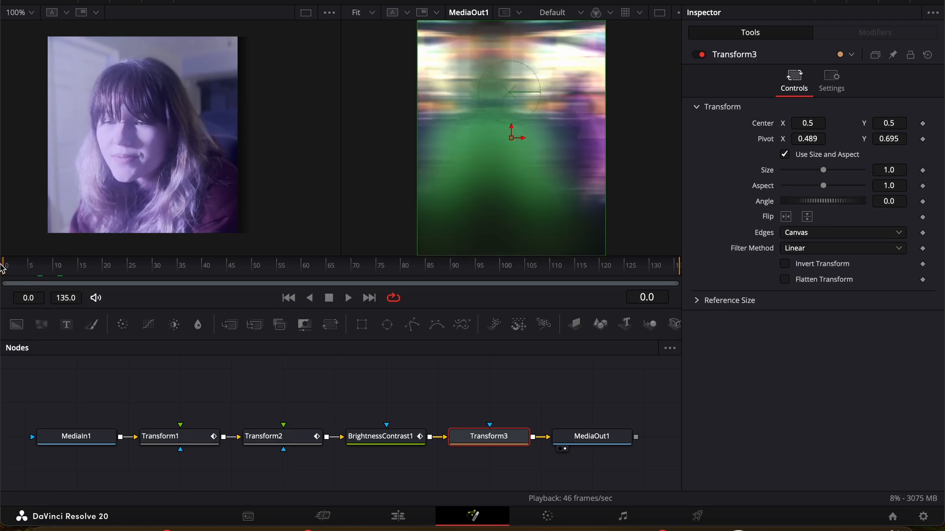
left_click(923, 170)
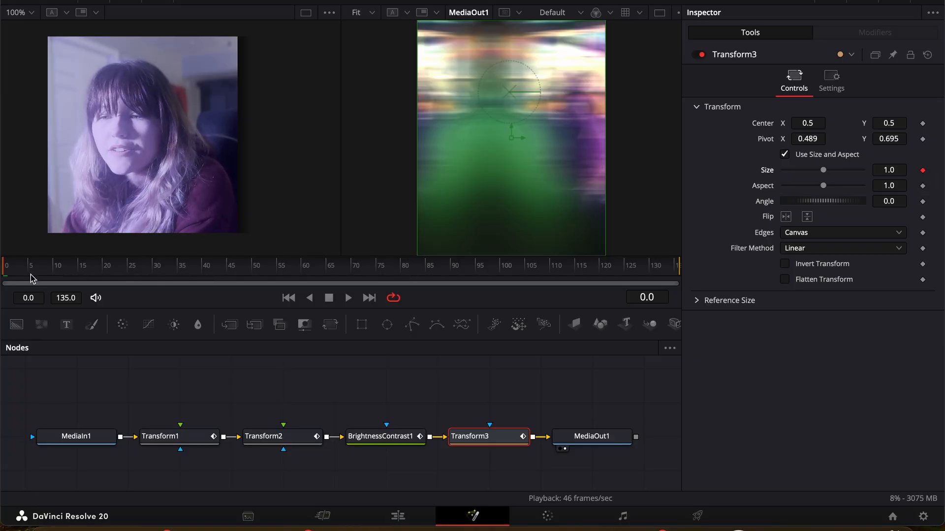
left_click_drag(216, 275, 255, 274)
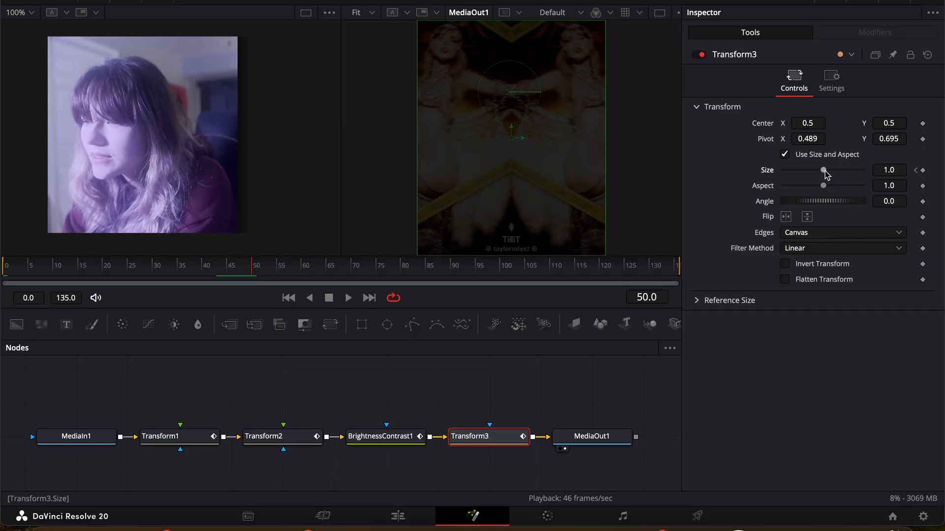
left_click_drag(823, 170, 835, 176)
left_click_drag(63, 263, 1, 254)
key("space")
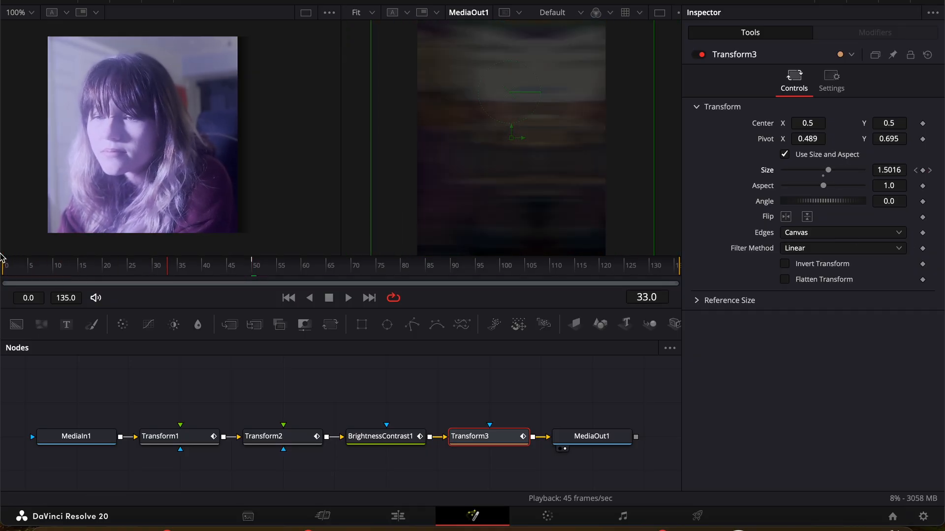
key("space")
Step: Set the third Transform's Pivot X to 0.127 and play the composition from frame 0 to check the zoom
left_click_drag(29, 261, 95, 266)
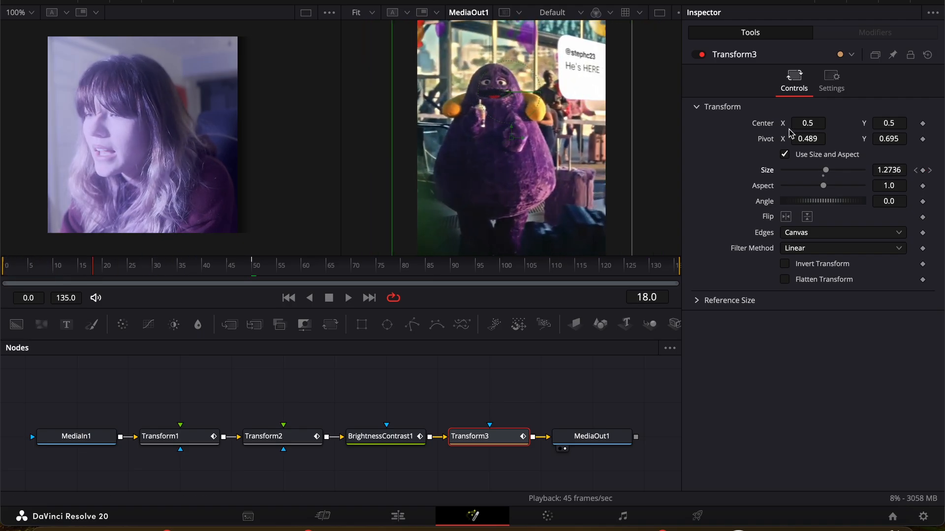
left_click_drag(808, 139, 617, 118)
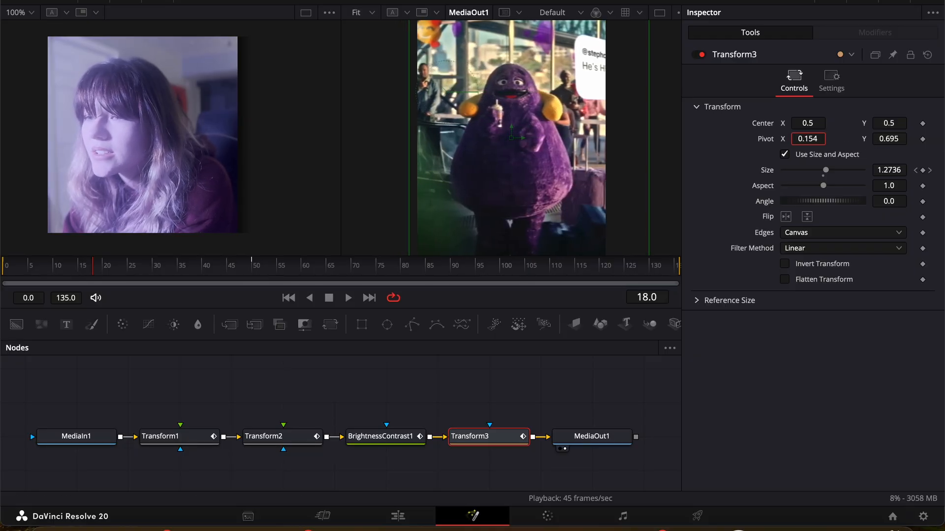
left_click_drag(809, 142, 797, 142)
left_click_drag(21, 259, 1, 258)
key("space")
key("space")
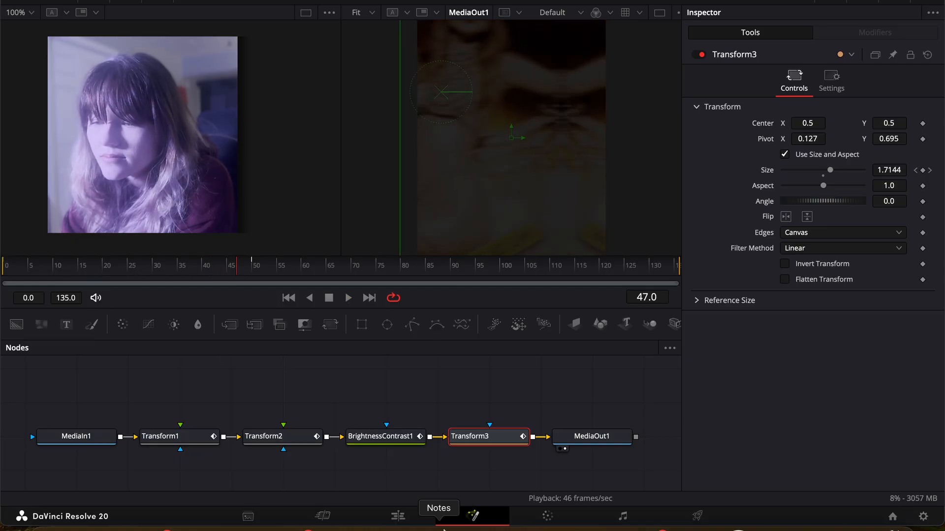
Step: On the edit timeline, trim the adjustment clip's end to match the clip below and place the playhead at its start
left_click(411, 521)
left_click_drag(798, 346, 555, 345)
left_click(468, 320)
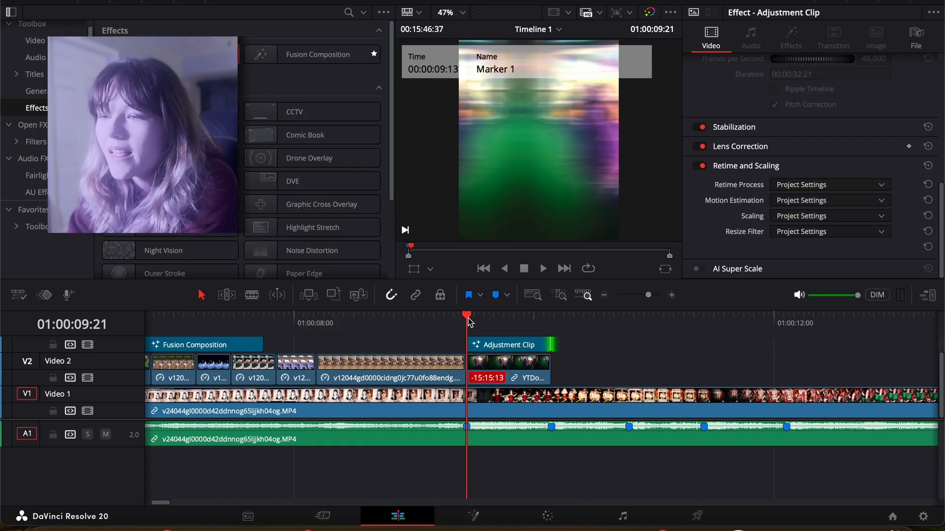
Step: Play the timeline from just before the adjustment clip to review the transition in context
key("space")
key("space")
left_click_drag(468, 319, 407, 319)
key("space")
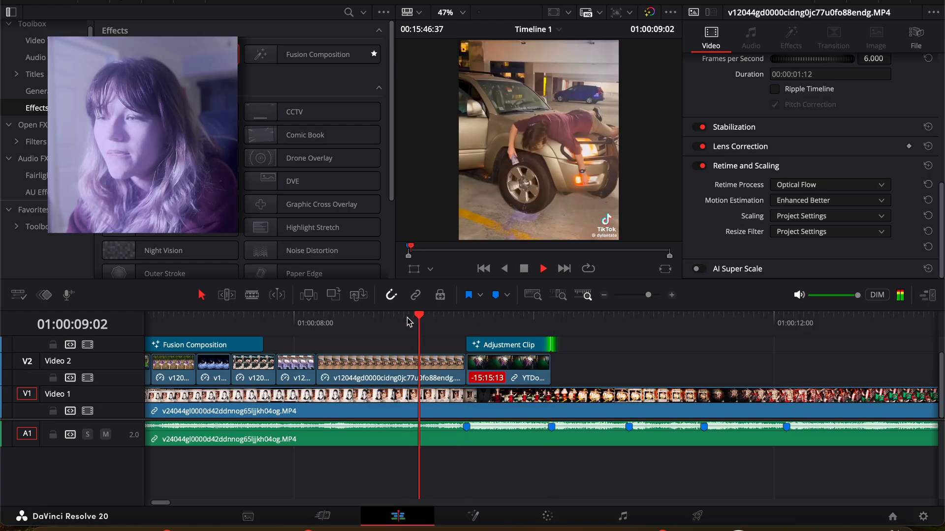
key("space")
key("space")
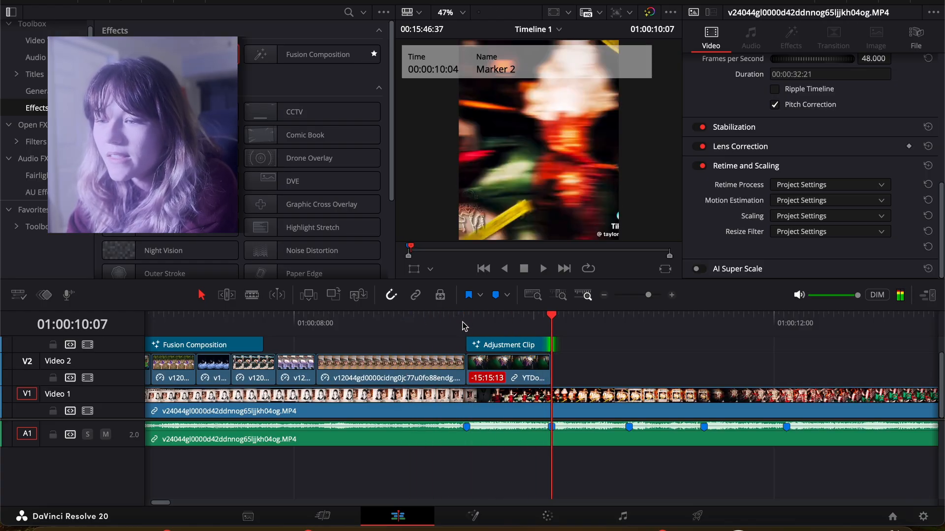
Step: Return to the start of the adjustment clip and open the clip in the Fusion page
left_click(465, 322)
left_click(501, 350)
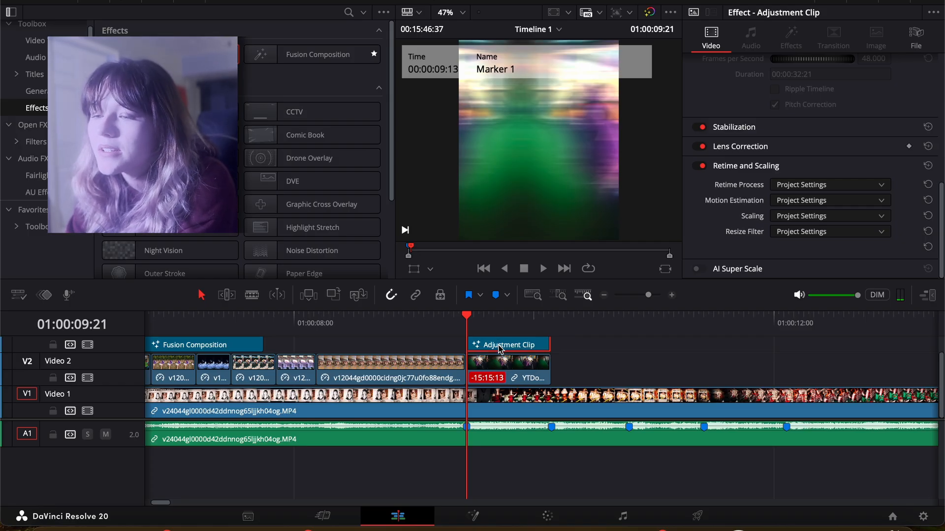
right_click(500, 349)
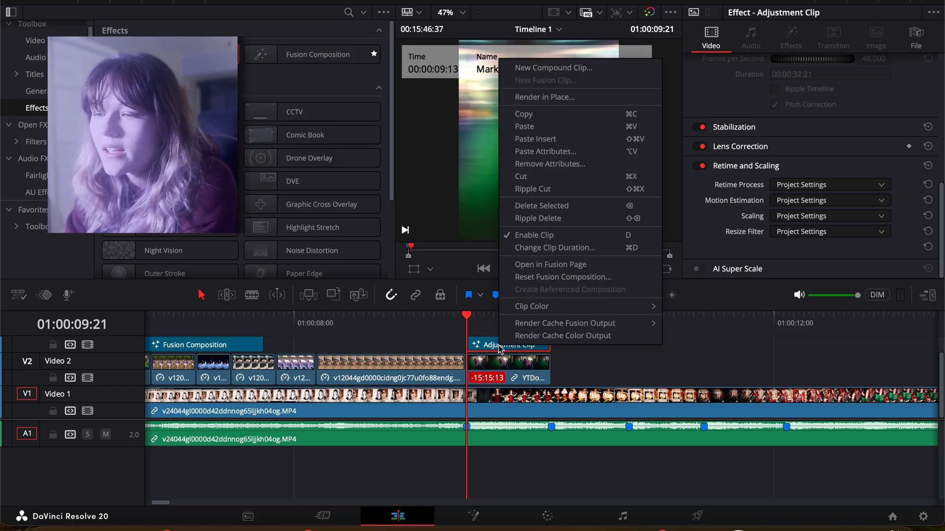
left_click(550, 263)
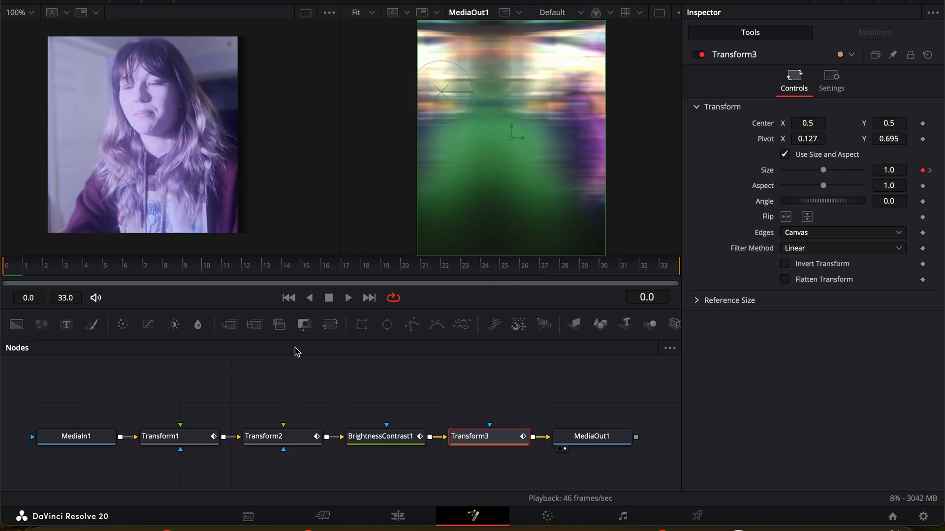
Step: Shift the nodes after the first Transform aside and paste a copy of the first Transform directly after the original
left_click_drag(275, 399, 554, 397)
left_click(156, 443)
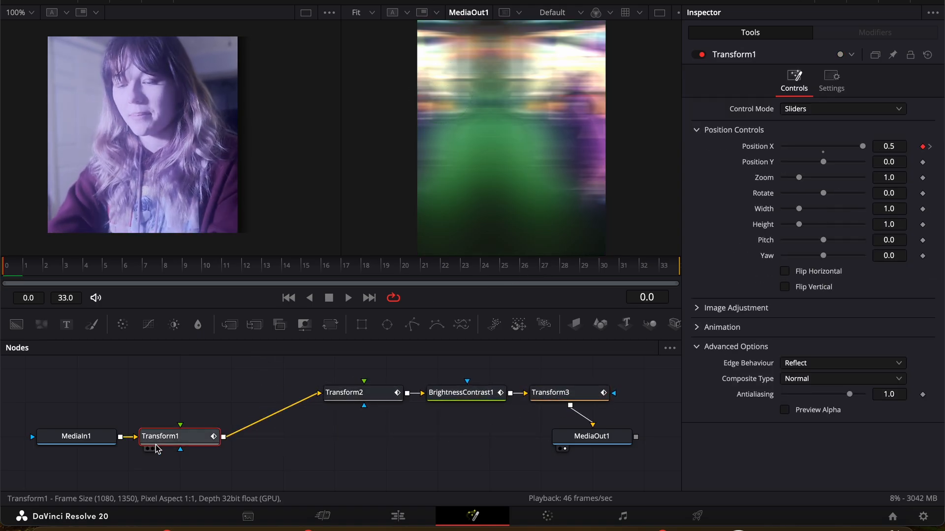
key("ctrl+v")
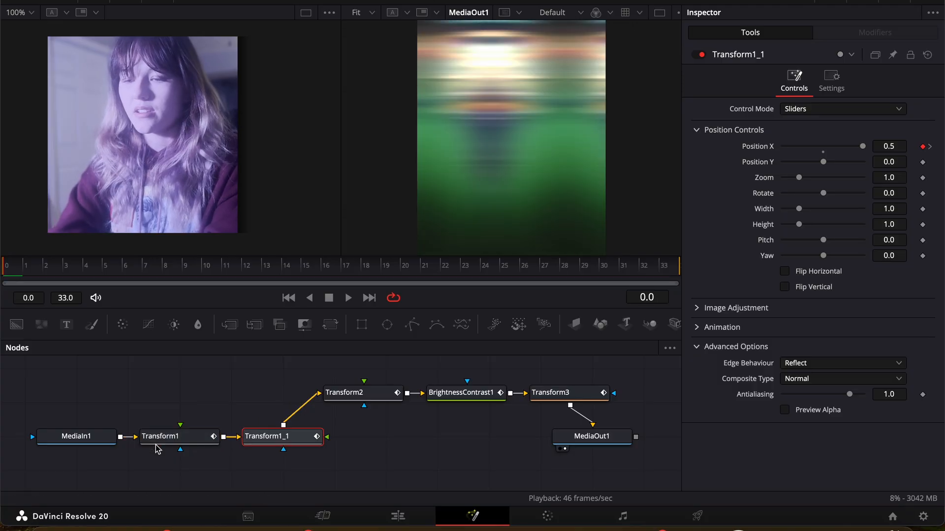
Step: Go back to the edit timeline and play through the adjustment clip to review the doubled slide-in transform
left_click(398, 515)
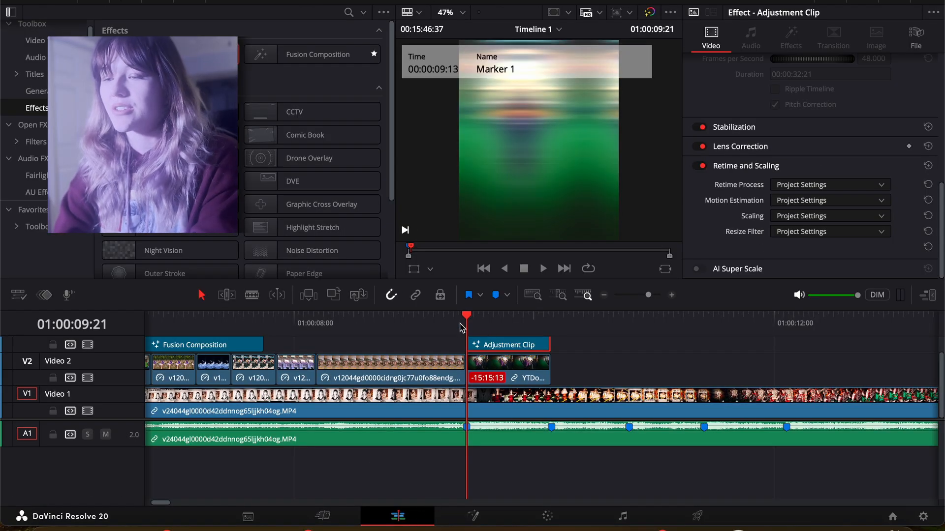
left_click(457, 325)
key("space")
left_click(457, 325)
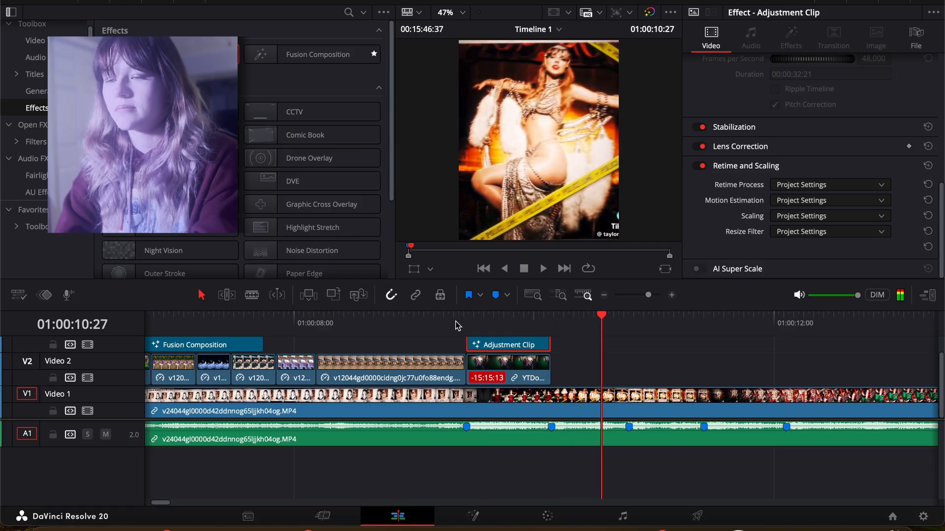
left_click(298, 320)
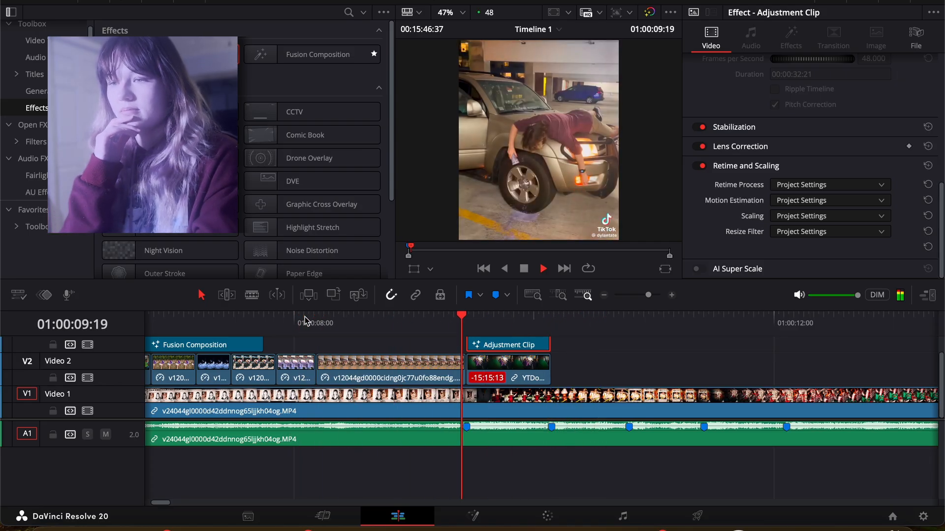